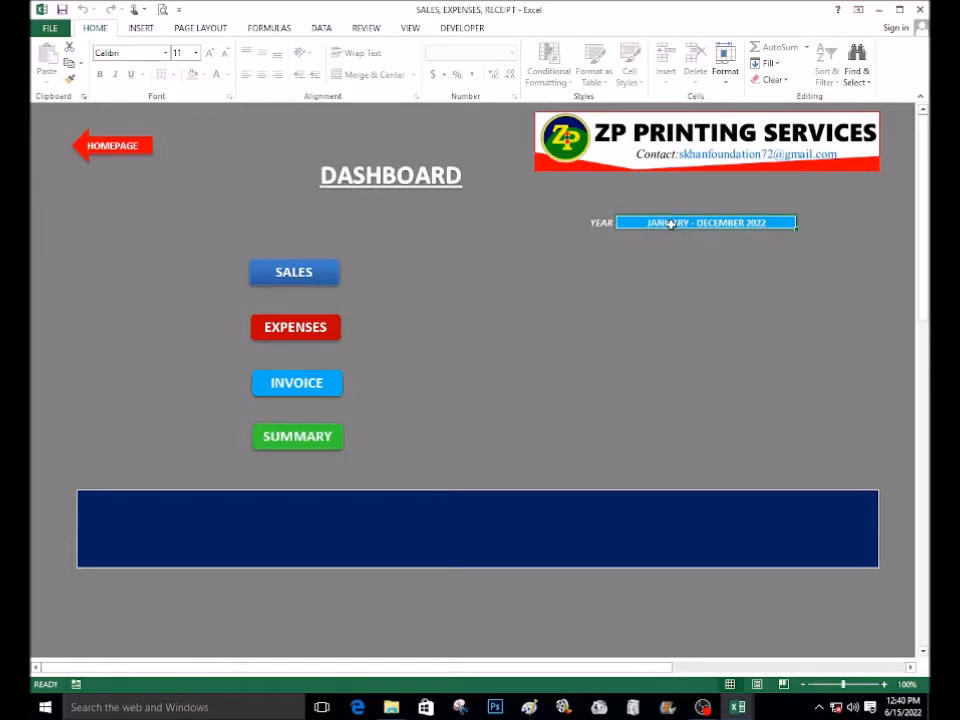
# Open the Sales sheet from the dashboard
pyautogui.click(680, 249)
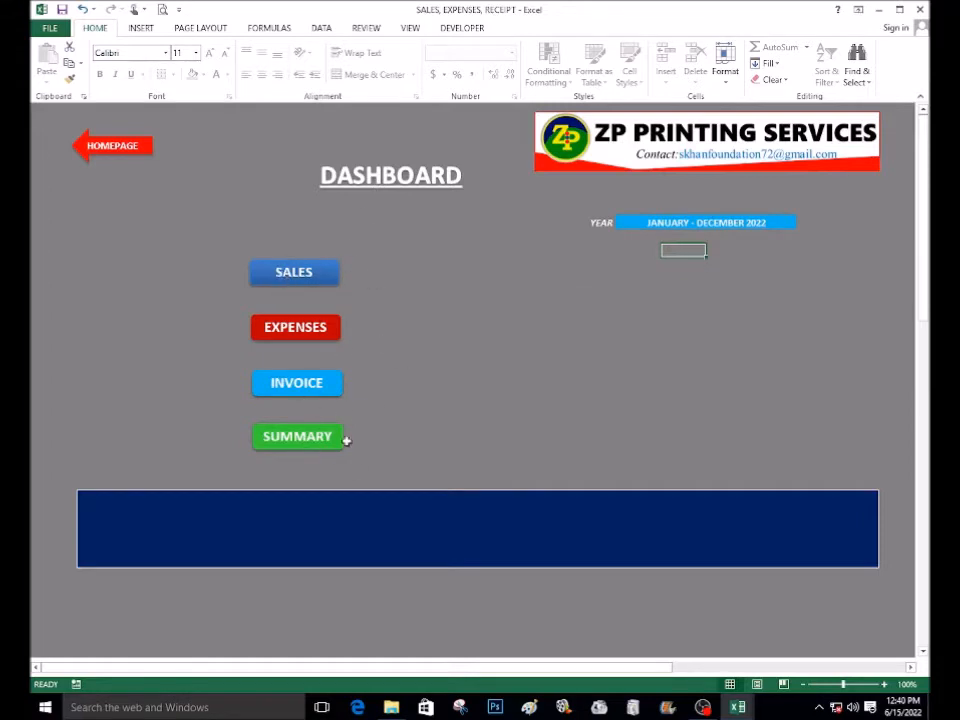
pyautogui.click(322, 282)
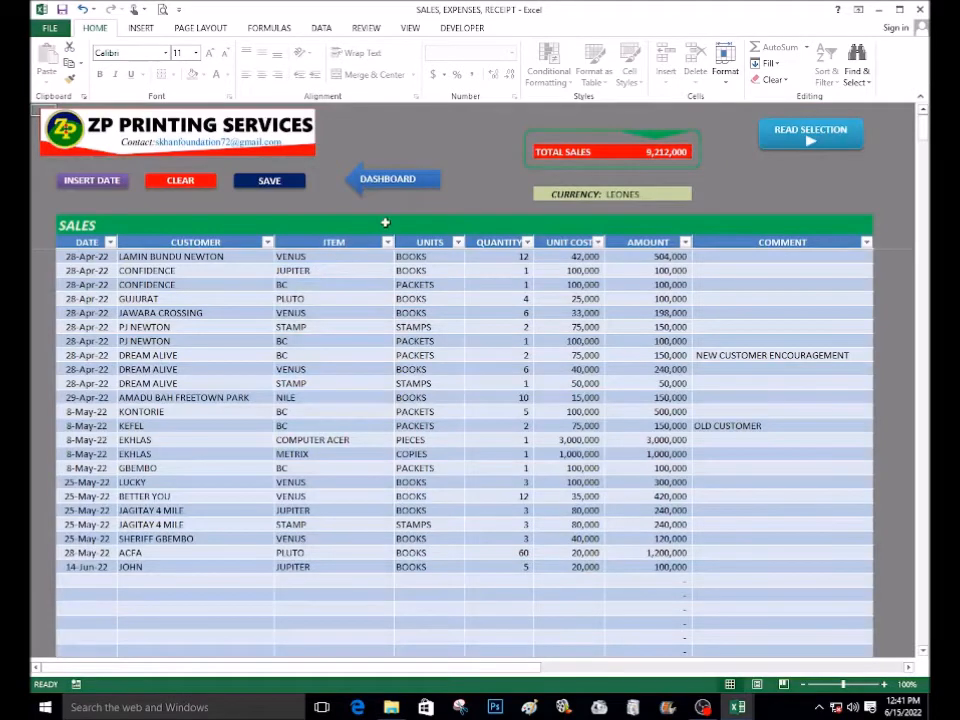
# Insert today's date into the first empty row below the sales records
pyautogui.click(176, 410)
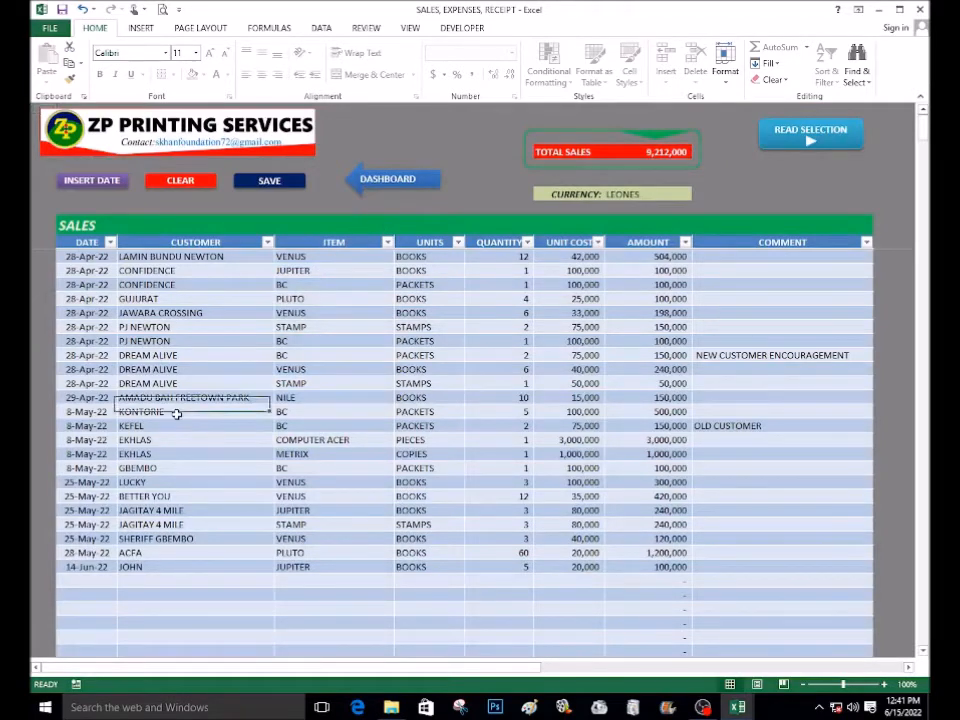
pyautogui.scroll(-4, 176, 413)
pyautogui.scroll(4, 186, 413)
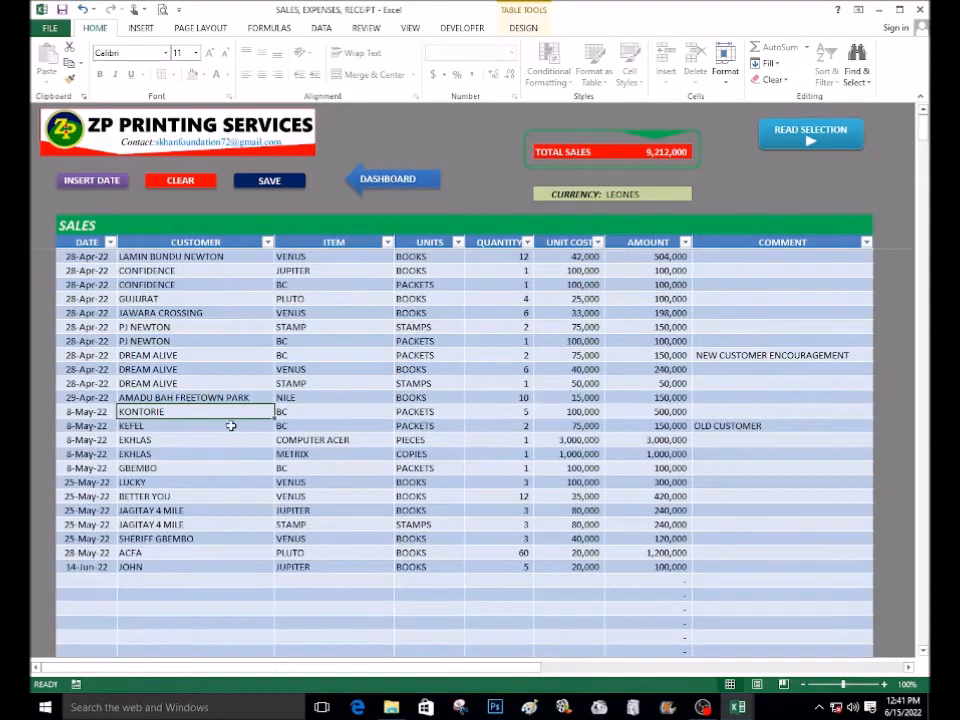
pyautogui.scroll(-6, 230, 426)
pyautogui.scroll(3, 233, 423)
pyautogui.scroll(-3, 236, 422)
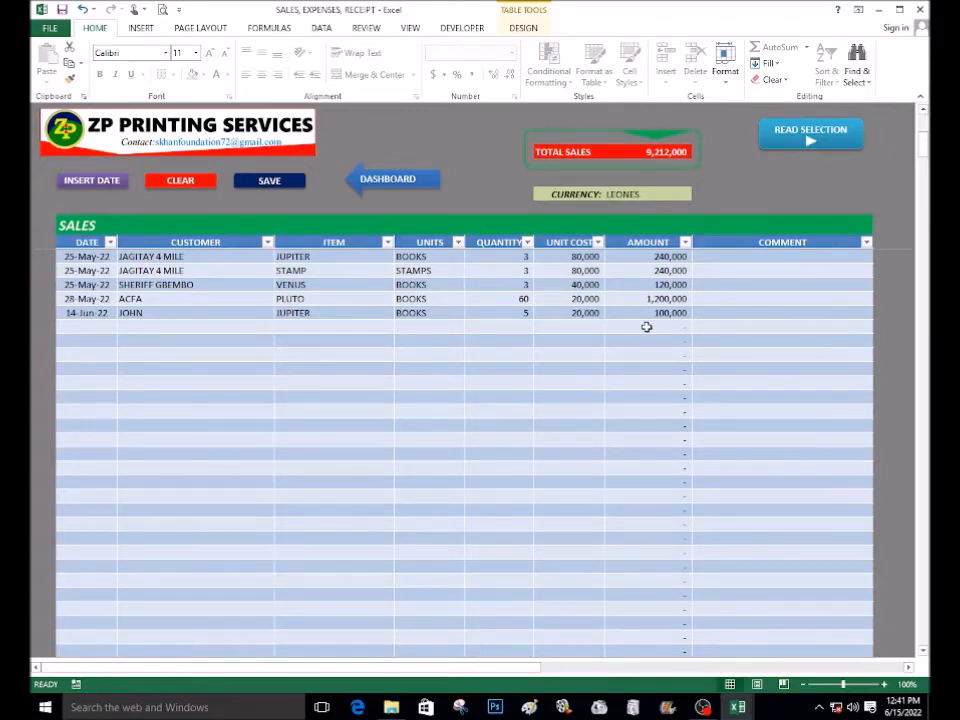
pyautogui.click(88, 326)
pyautogui.click(87, 186)
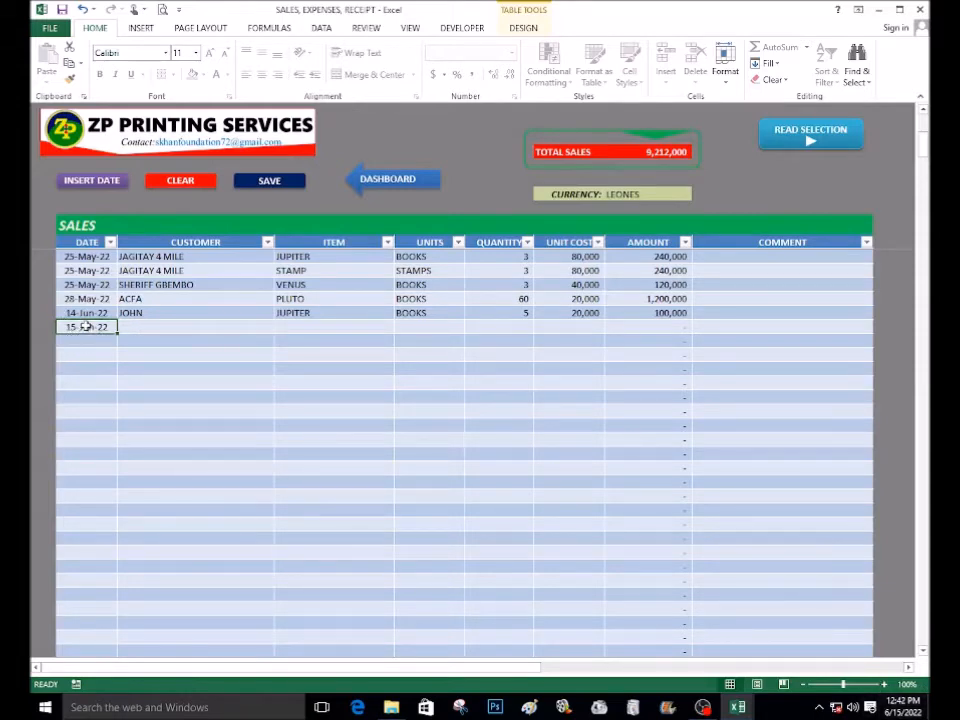
# Enter the customer's name and jupiter as the item in the new sales row
pyautogui.click(138, 328)
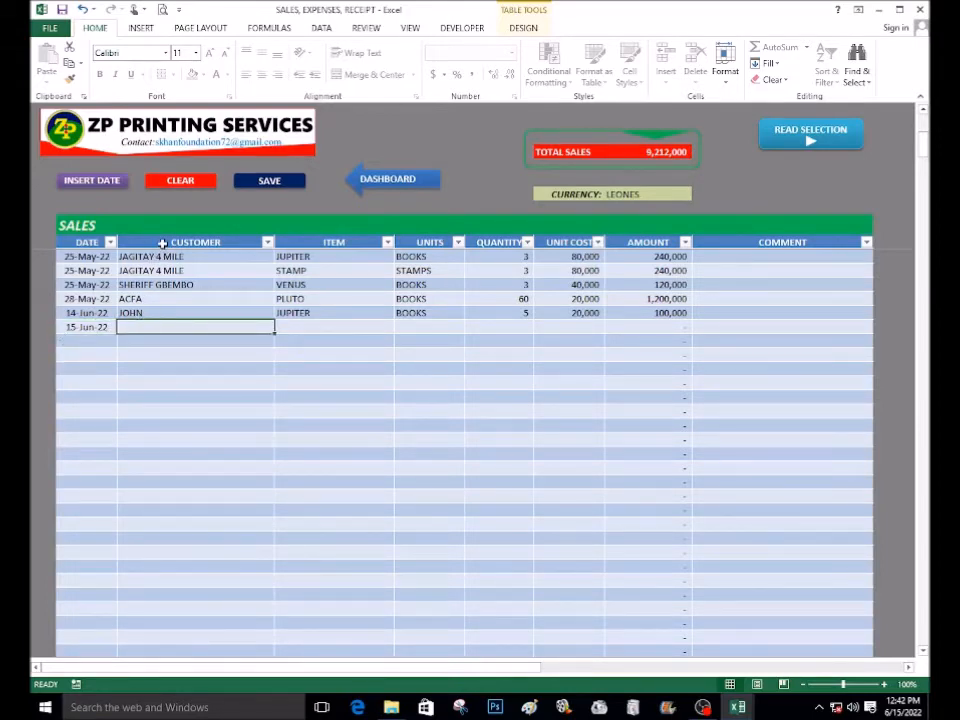
pyautogui.write('peter')
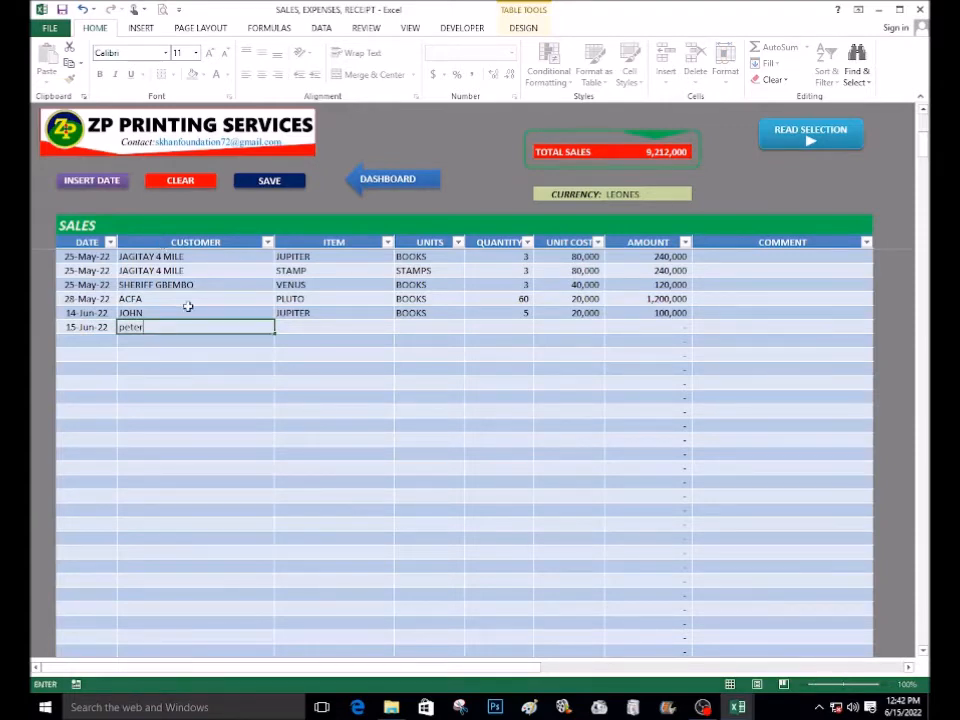
pyautogui.click(205, 369)
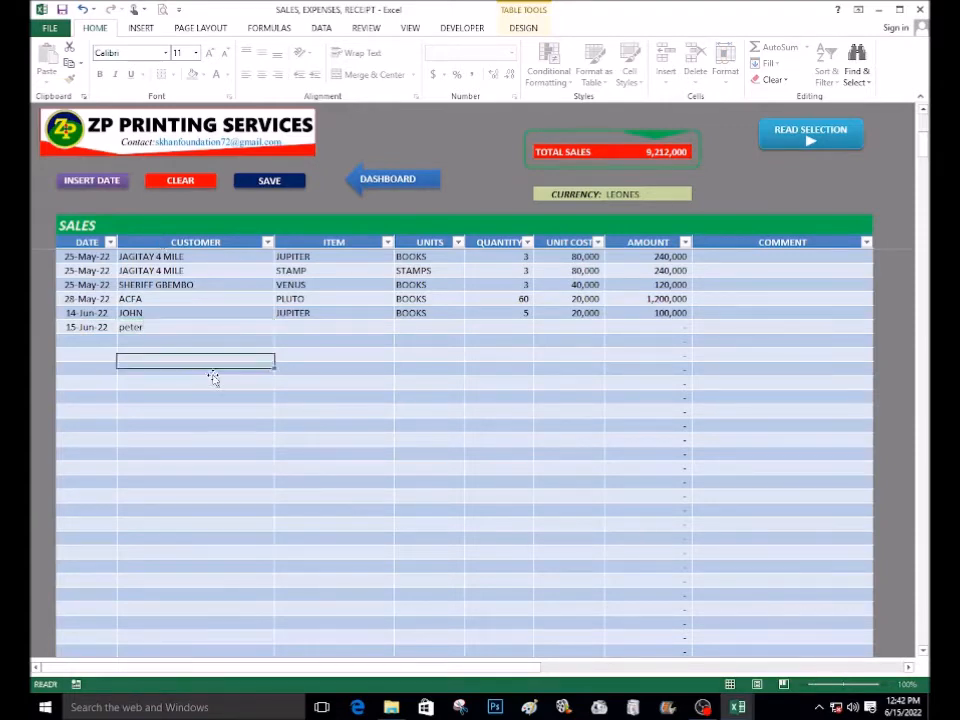
pyautogui.click(313, 327)
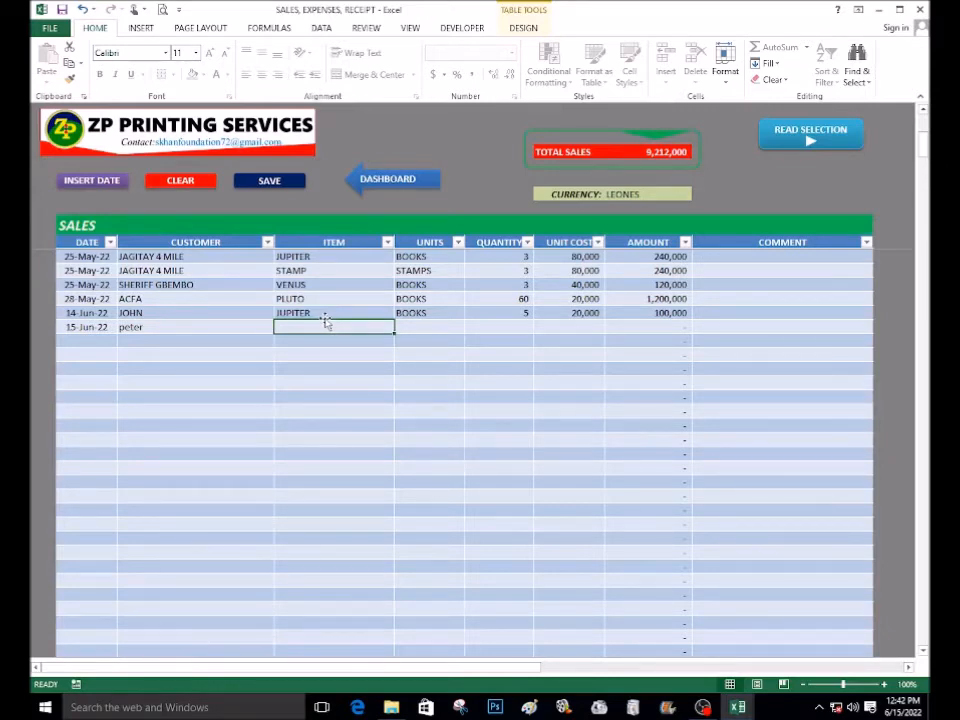
pyautogui.write('jupite')
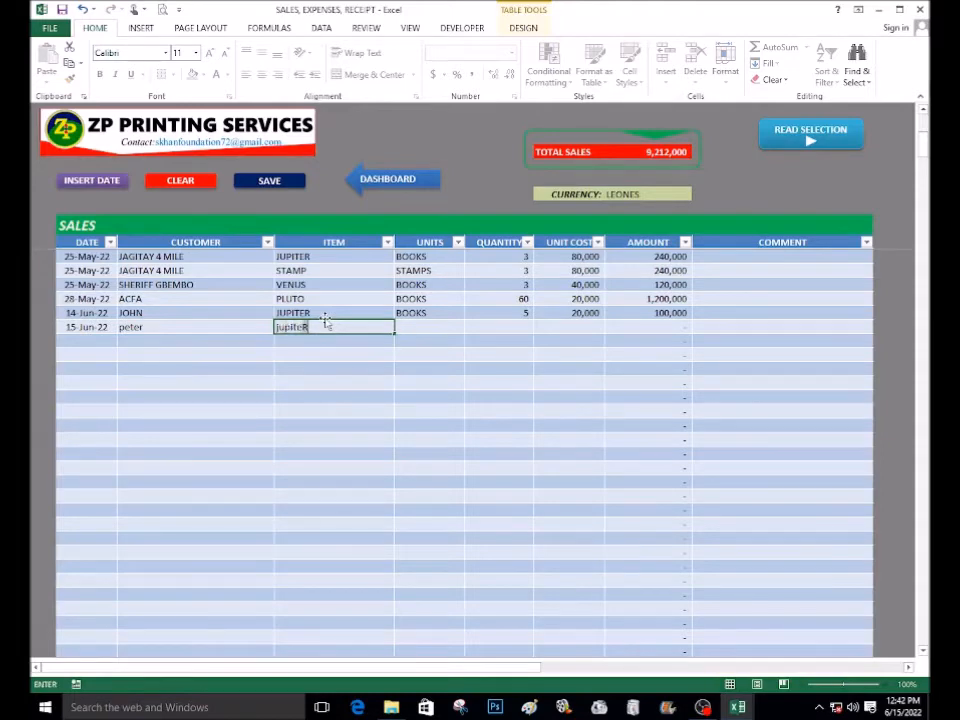
pyautogui.write('r')
pyautogui.click(336, 350)
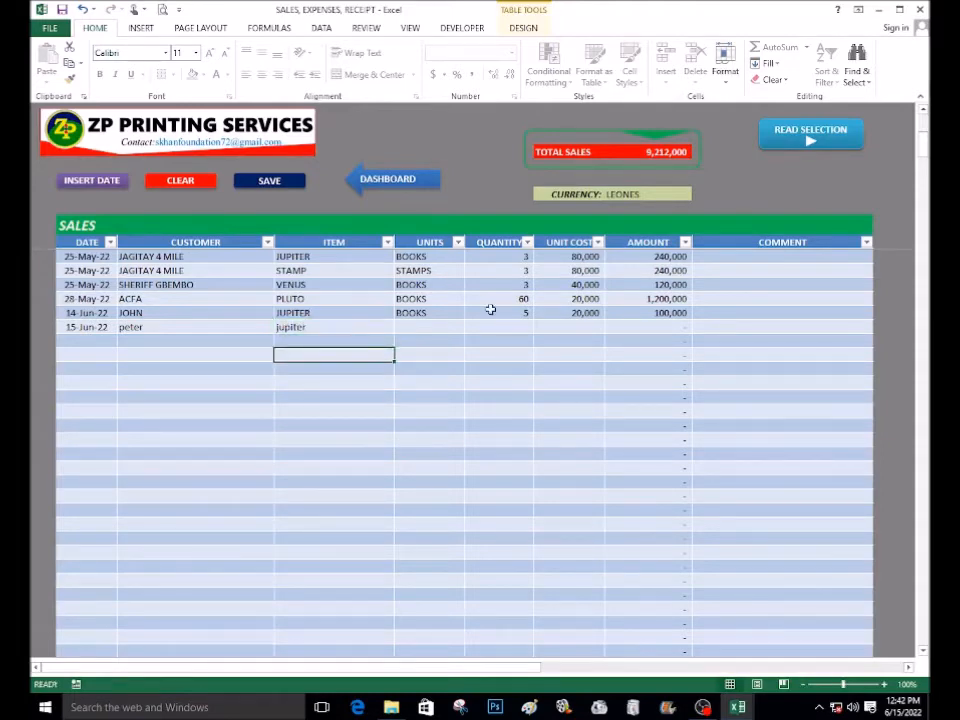
# Set the new row's units to BOOKS
pyautogui.click(421, 329)
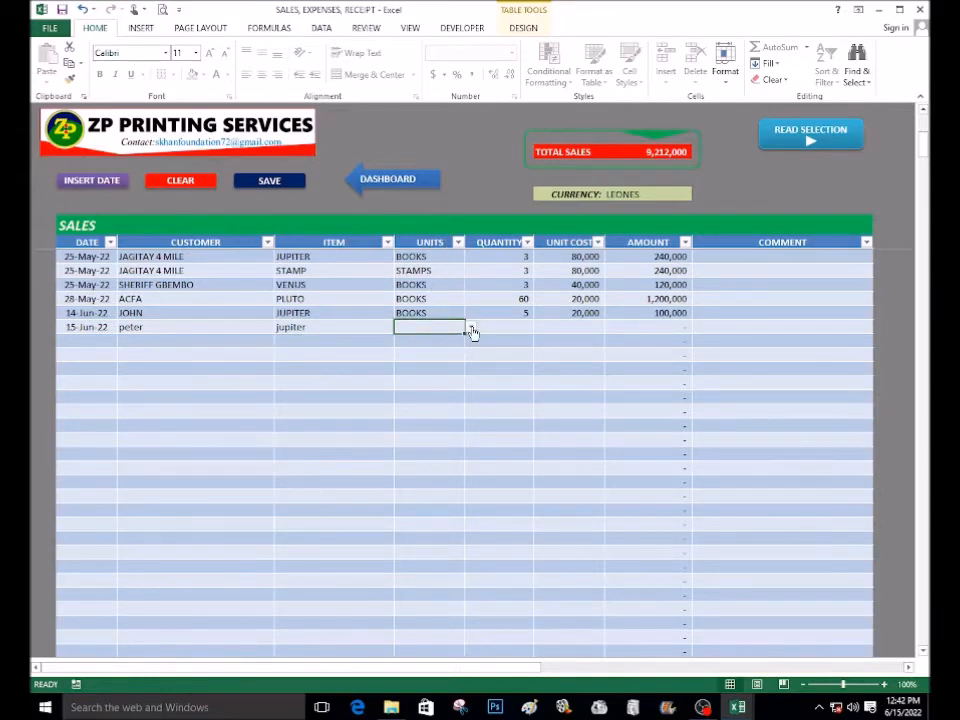
pyautogui.click(471, 330)
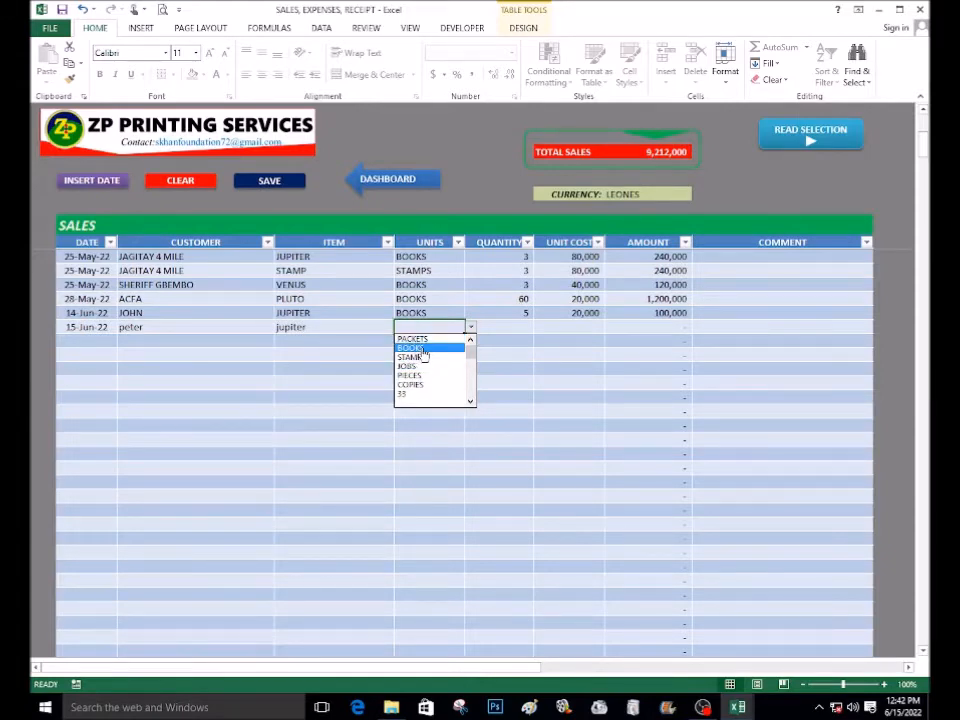
pyautogui.click(422, 350)
# Examine the units drop-down options and the Units List table they come from
pyautogui.click(471, 331)
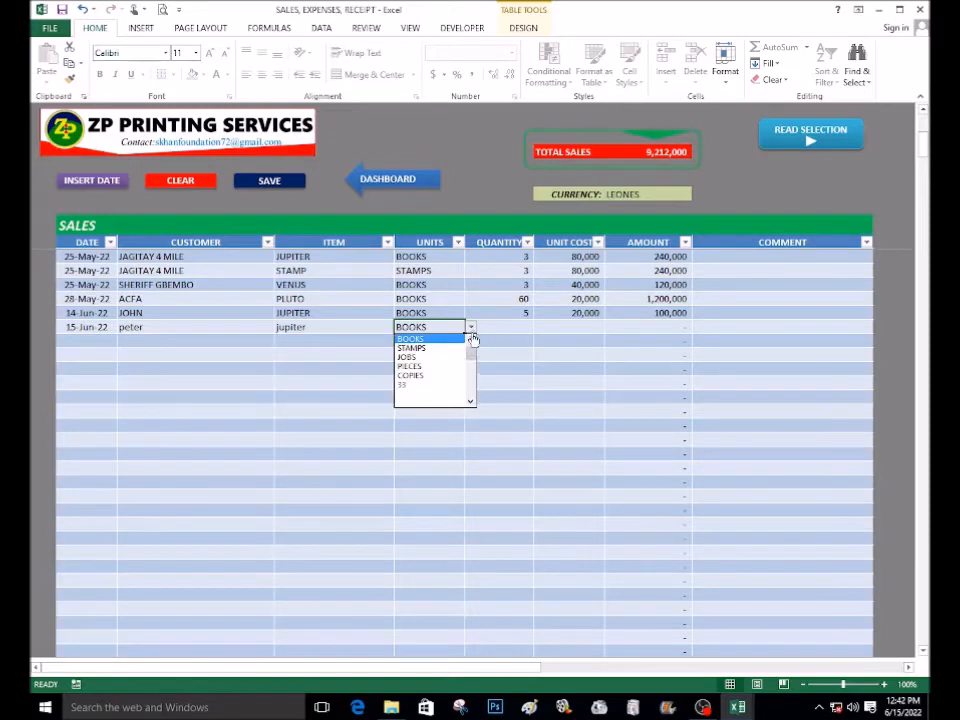
pyautogui.moveTo(471, 357); pyautogui.dragTo(471, 347)
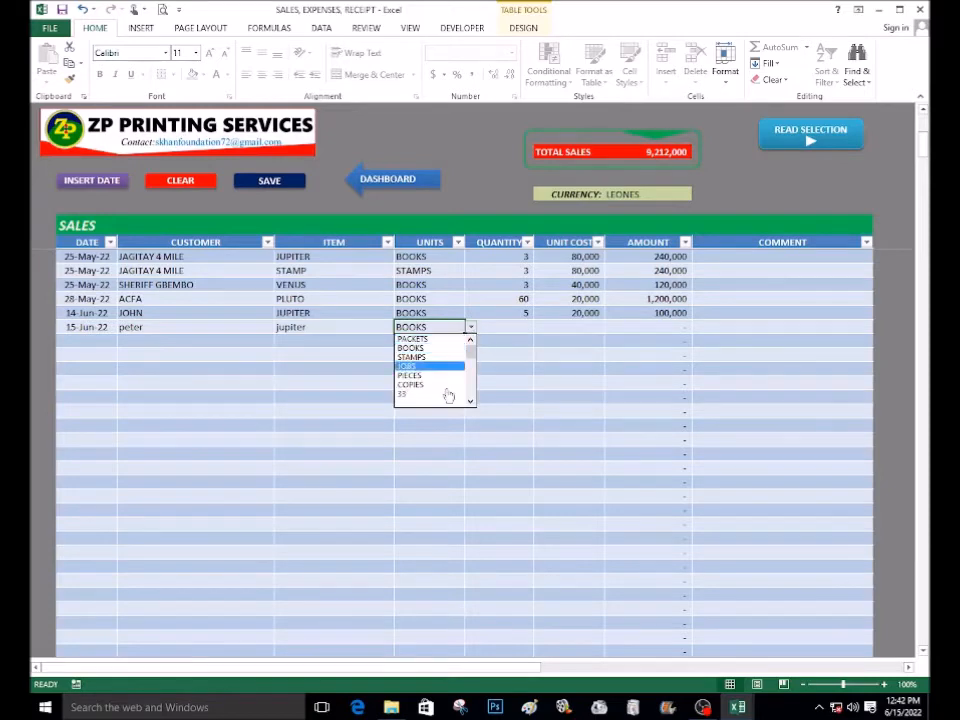
pyautogui.click(480, 669)
pyautogui.moveTo(529, 667); pyautogui.dragTo(723, 662)
pyautogui.click(622, 413)
pyautogui.scroll(5, 615, 399)
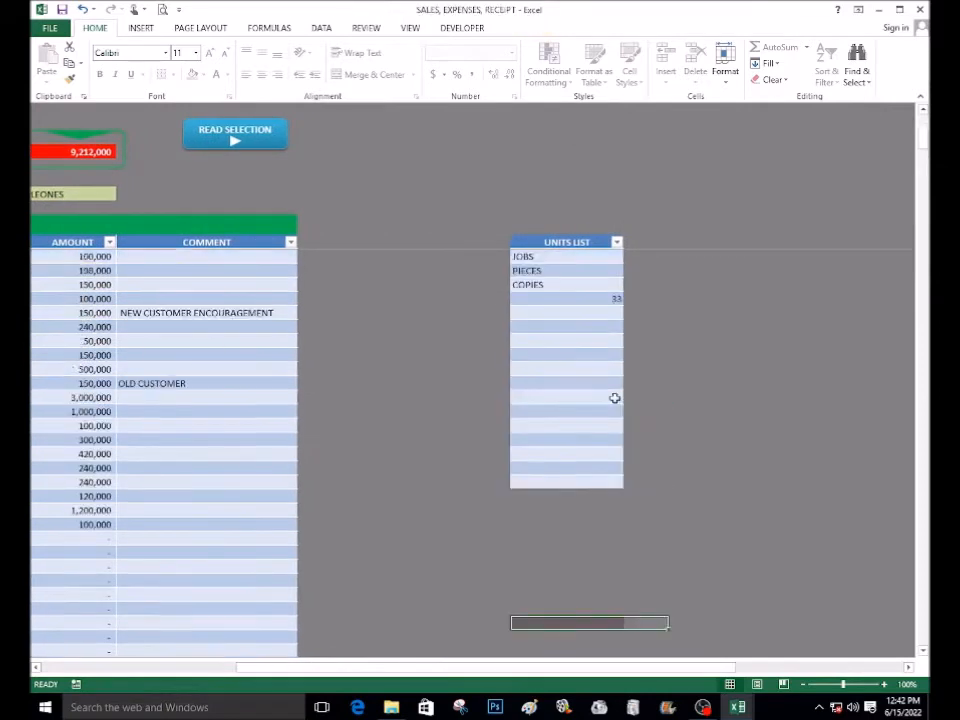
pyautogui.scroll(1, 615, 398)
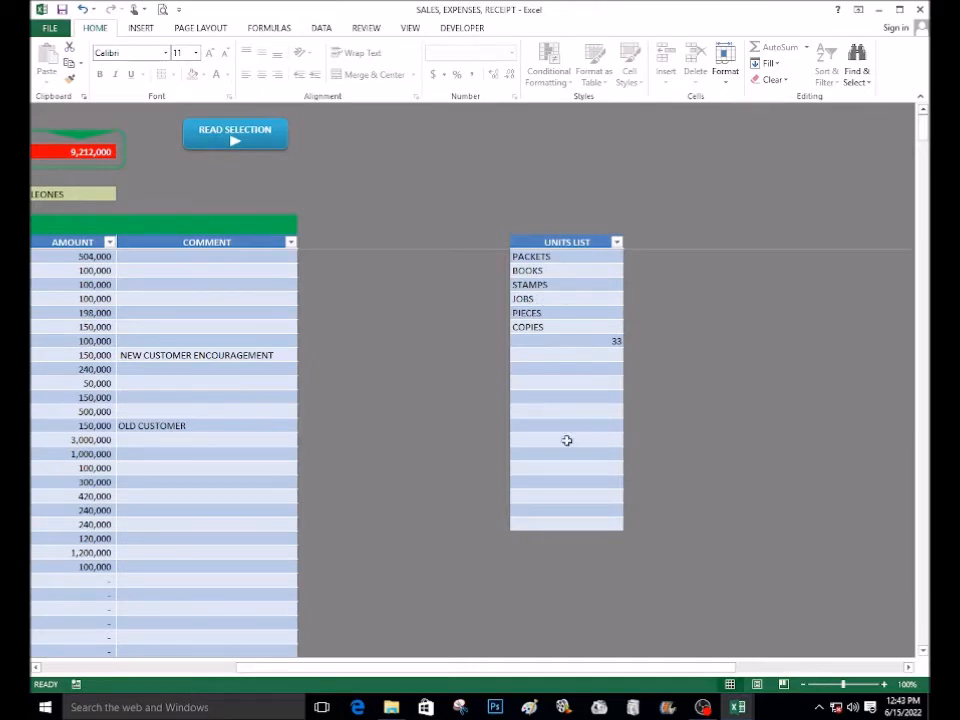
pyautogui.moveTo(507, 668); pyautogui.dragTo(347, 649)
pyautogui.scroll(-7, 364, 585)
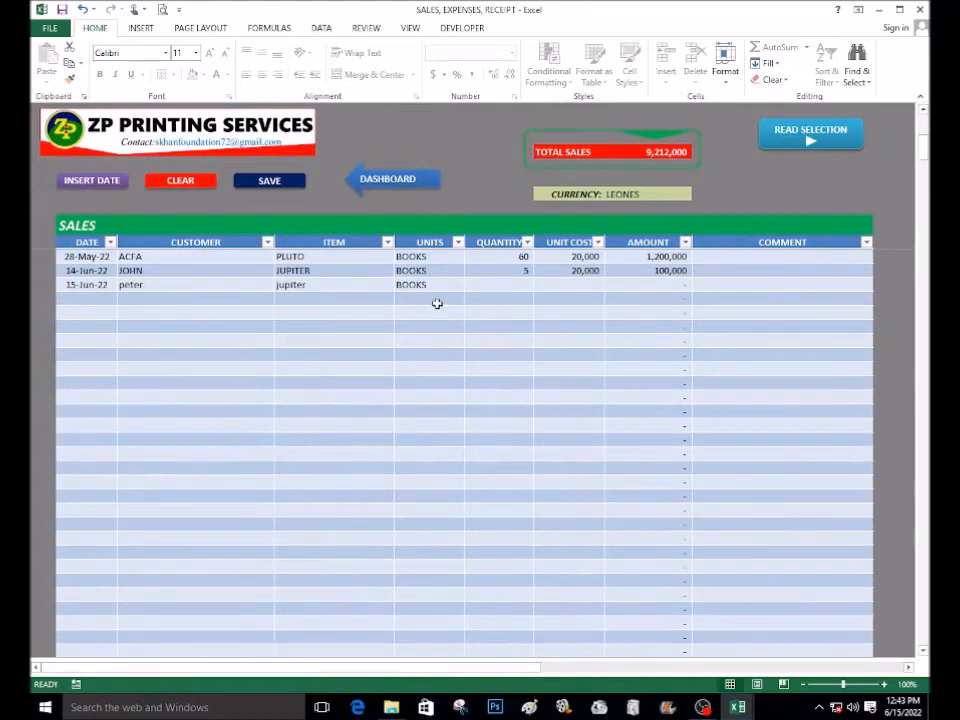
pyautogui.click(437, 299)
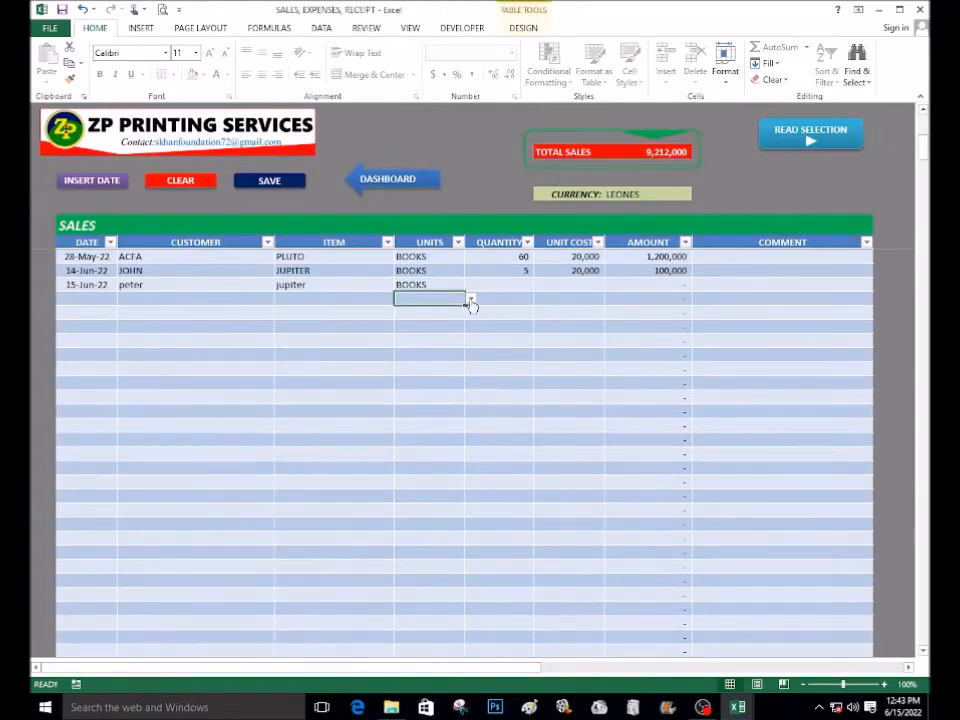
pyautogui.click(469, 300)
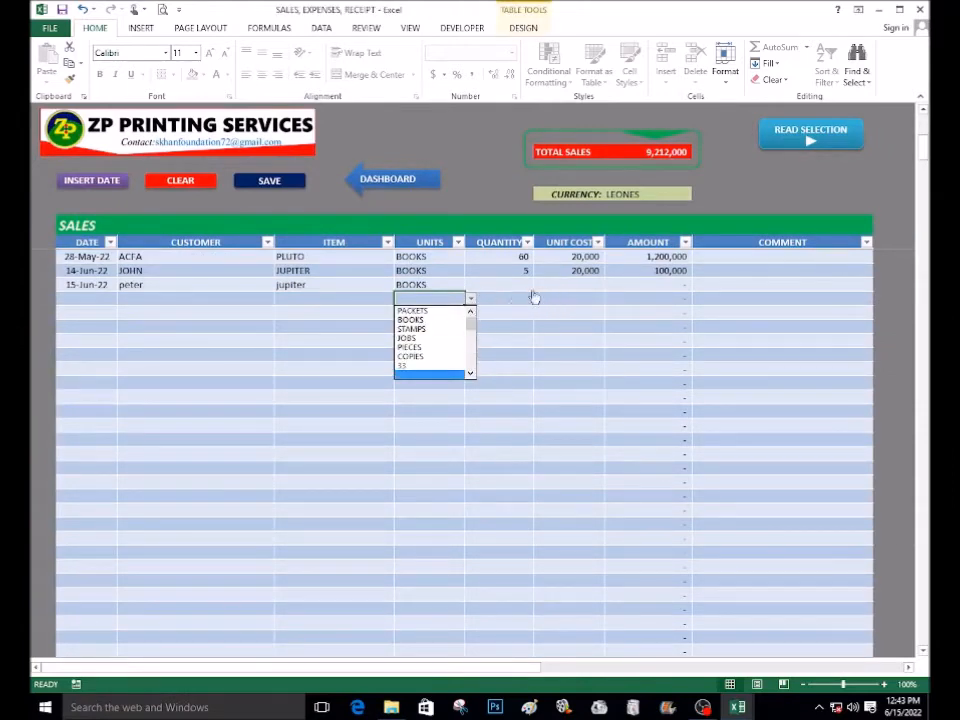
# Enter a quantity of 10 and a unit cost of 5000 for the new sale
pyautogui.click(508, 286)
pyautogui.click(507, 283)
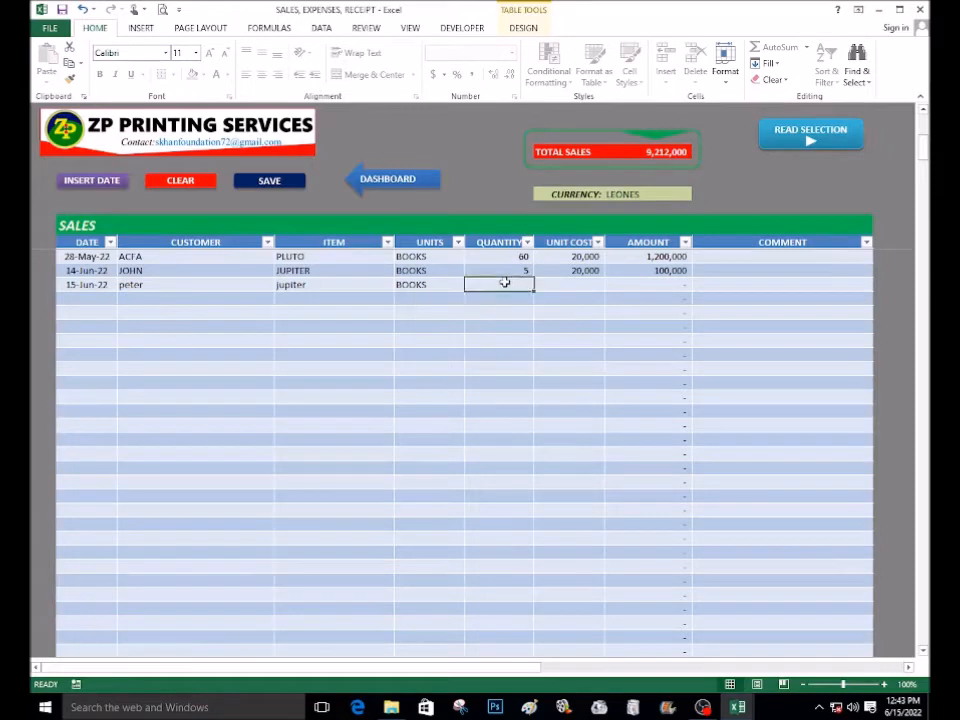
pyautogui.write('10')
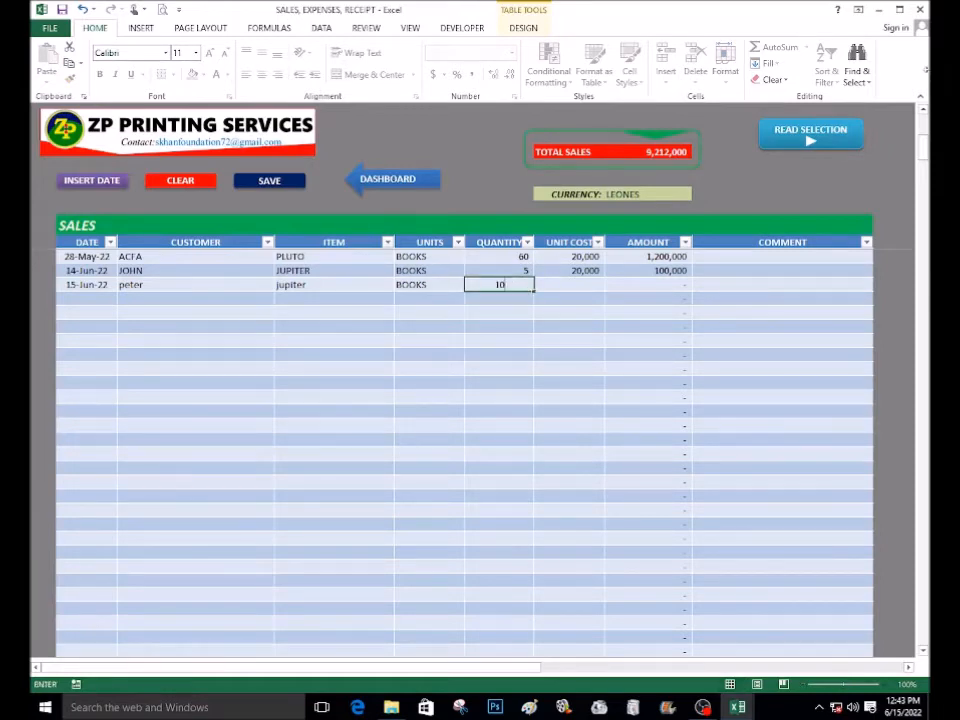
pyautogui.press('Tab')
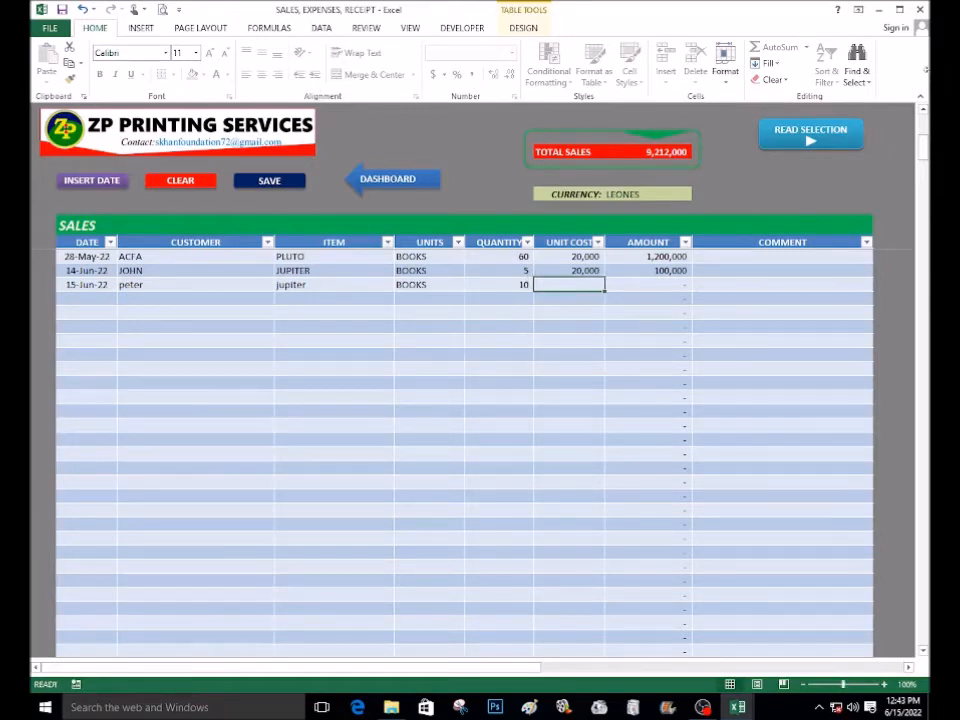
pyautogui.write('5000')
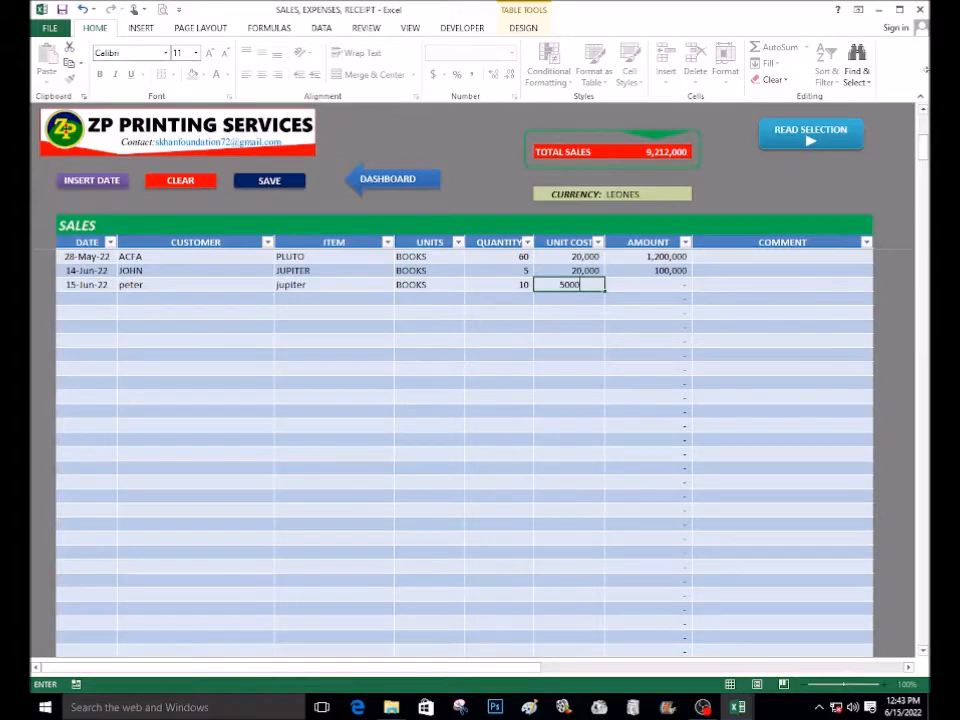
pyautogui.press('Return')
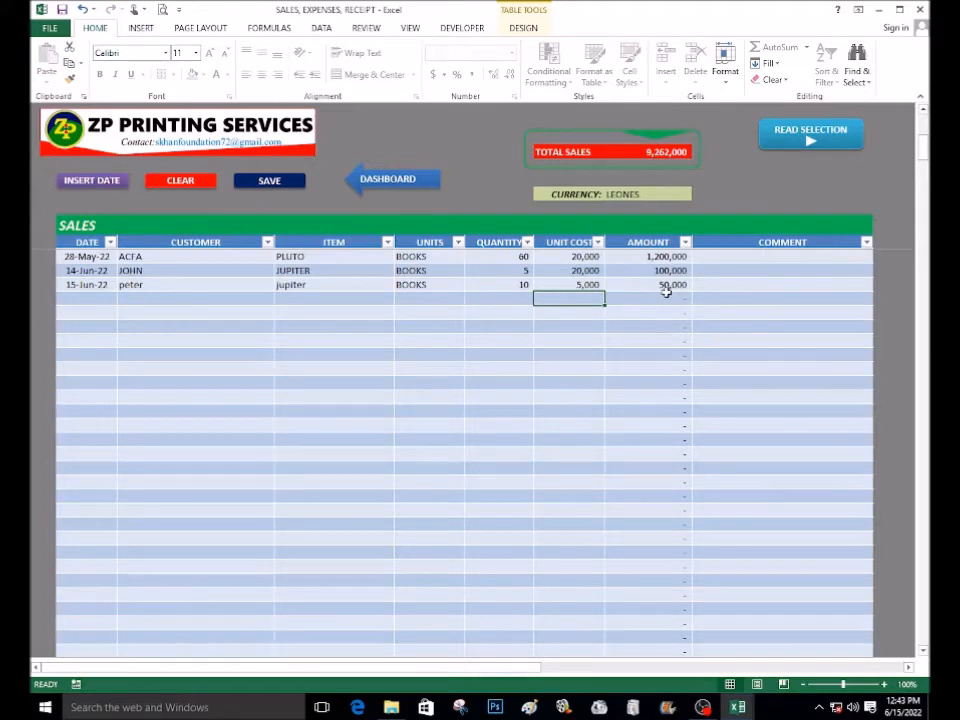
# Retype the new row's customer name in capital letters
pyautogui.scroll(7, 668, 302)
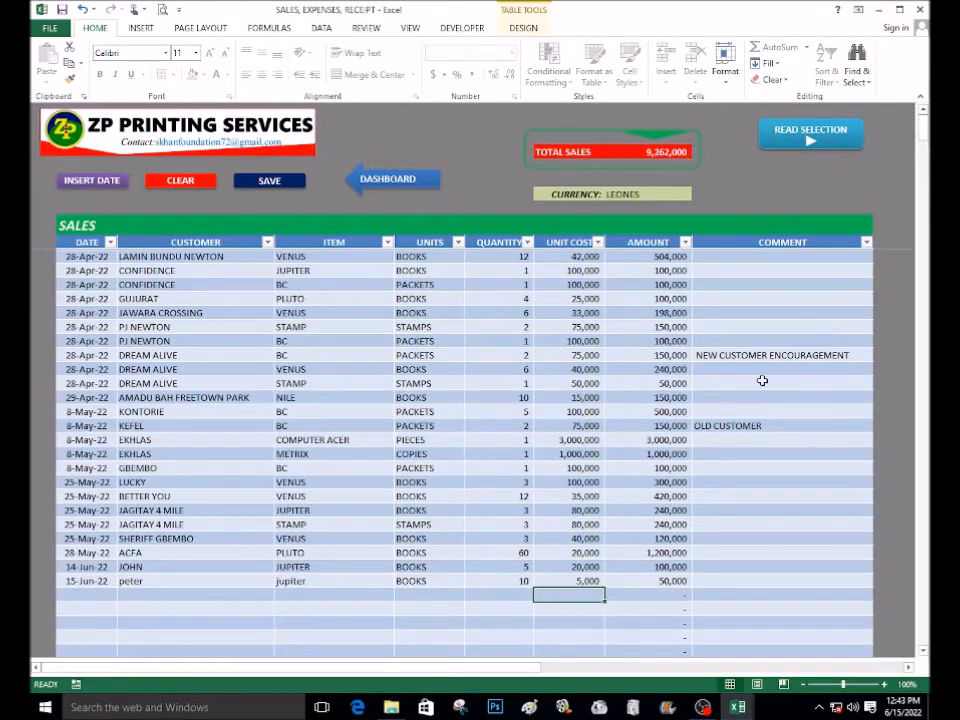
pyautogui.click(735, 355)
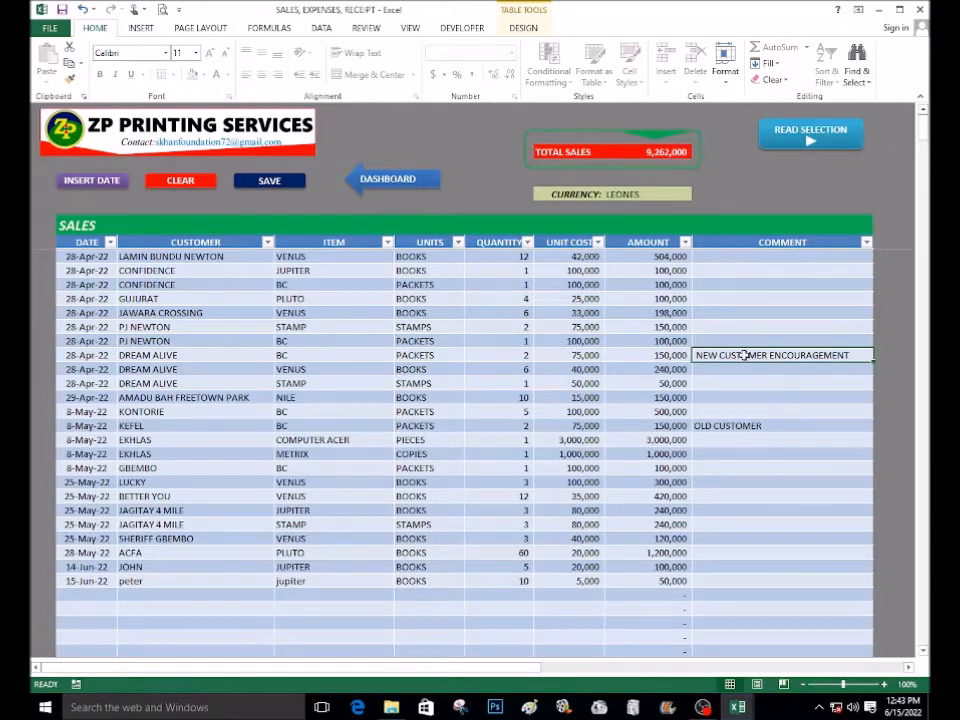
pyautogui.moveTo(683, 355); pyautogui.dragTo(765, 356)
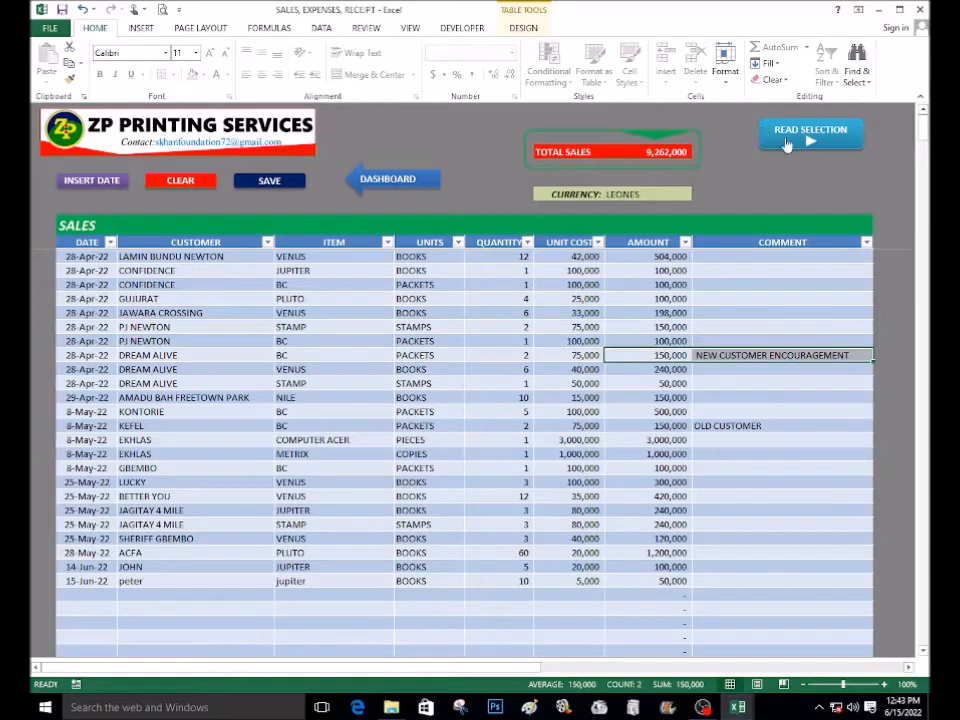
pyautogui.click(750, 355)
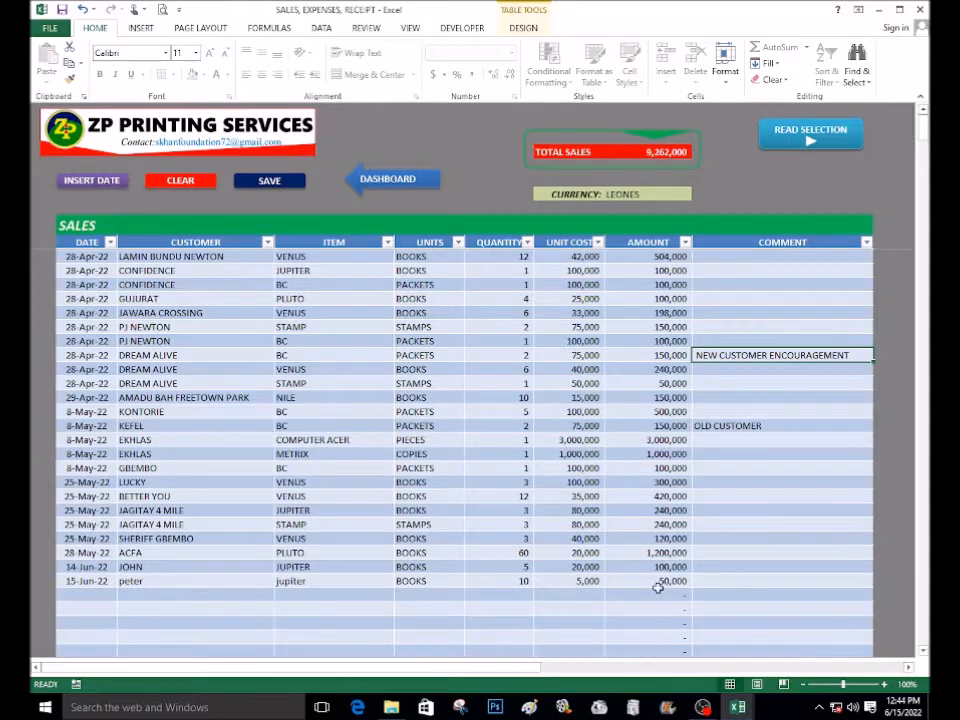
pyautogui.click(350, 524)
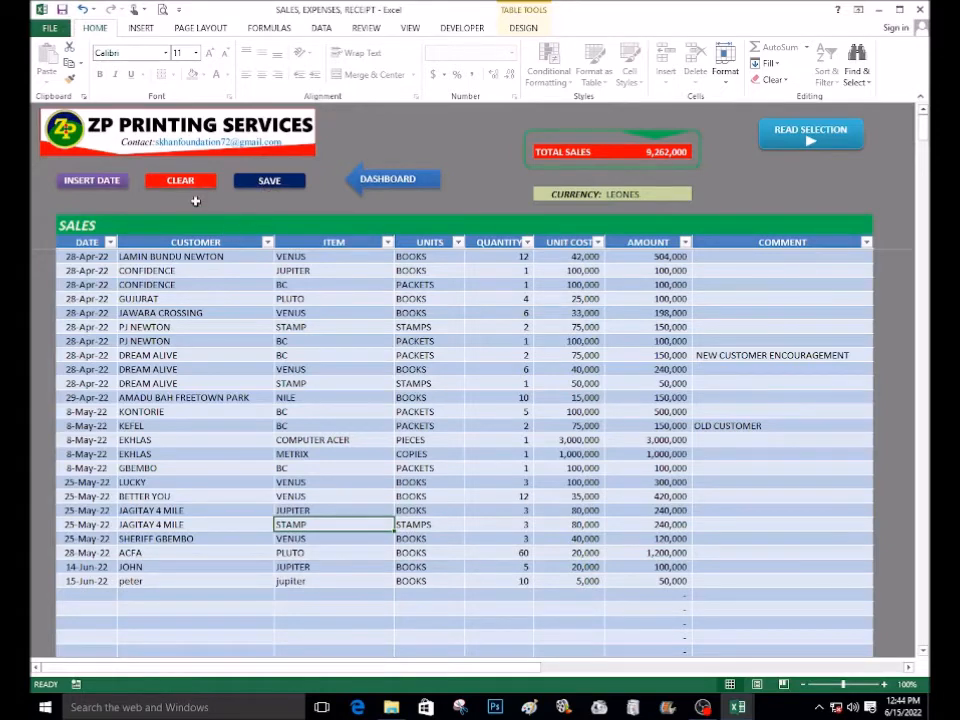
pyautogui.click(172, 583)
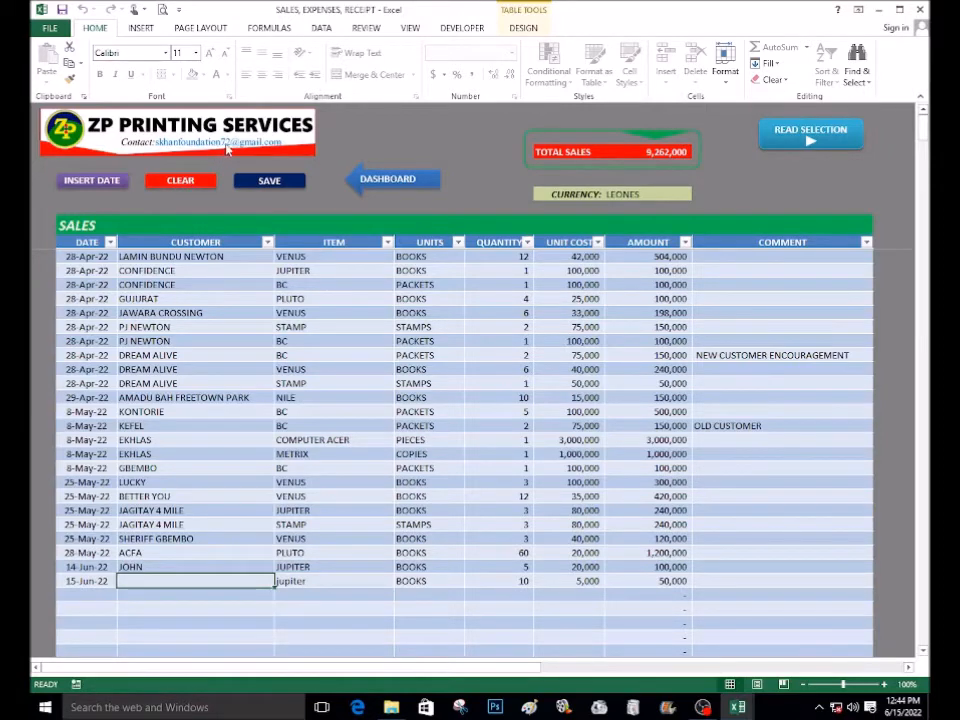
pyautogui.write('PE')
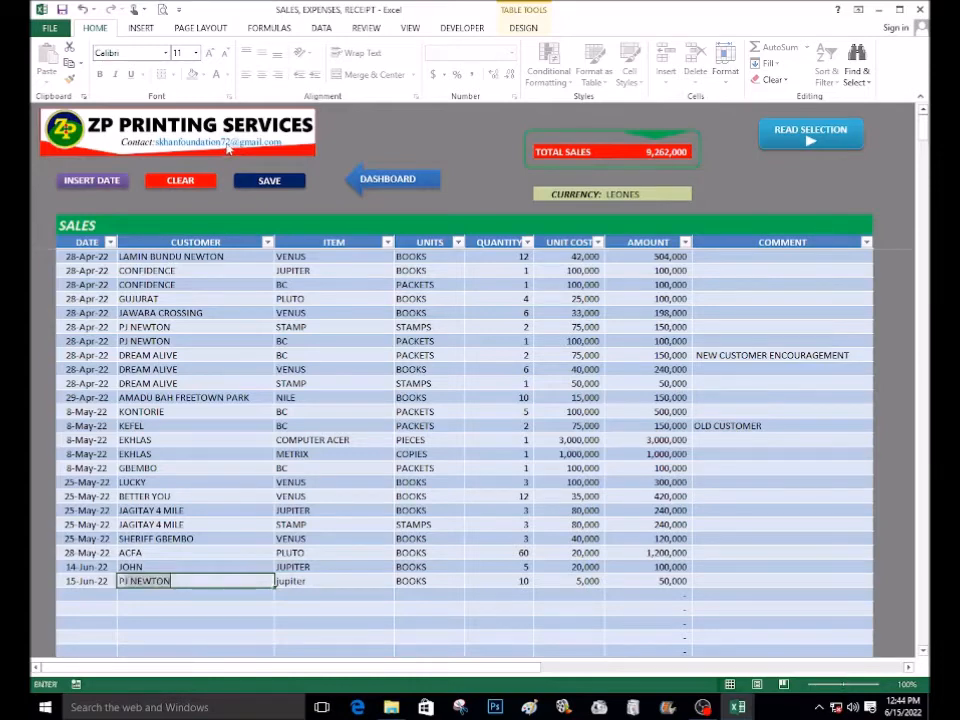
pyautogui.write('TER')
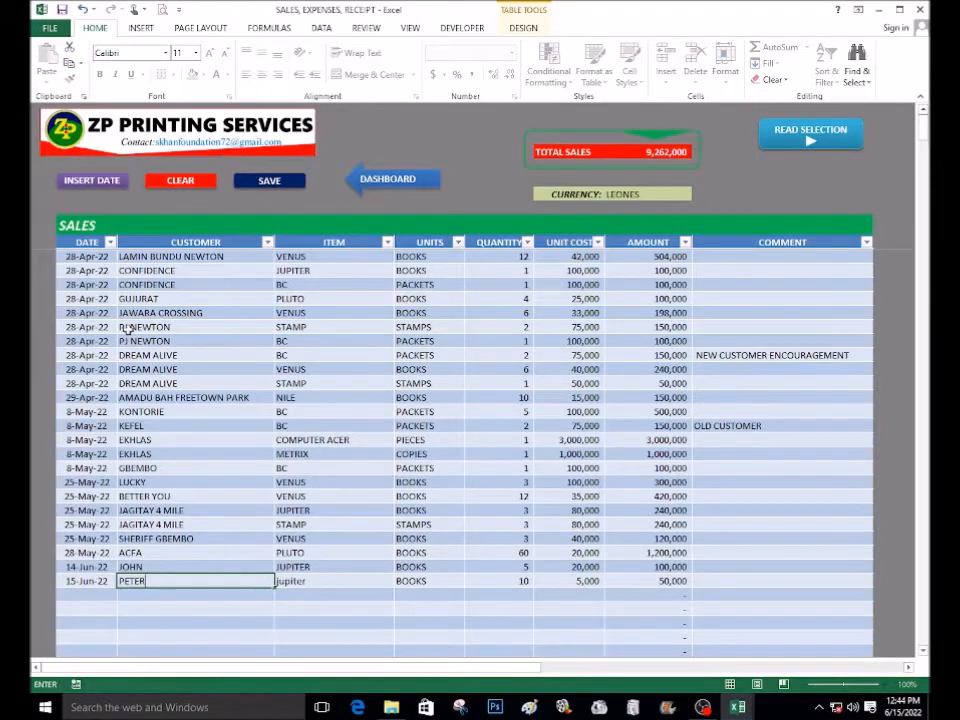
pyautogui.click(178, 607)
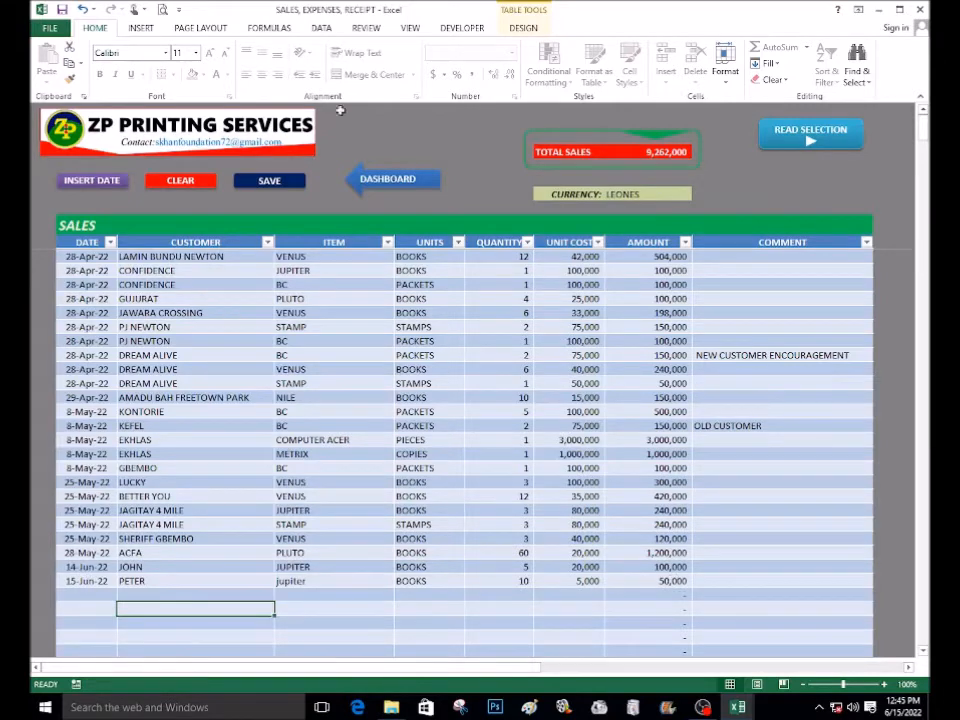
# Save the sales table with the new entry, accepting the personal-information warning
pyautogui.click(270, 181)
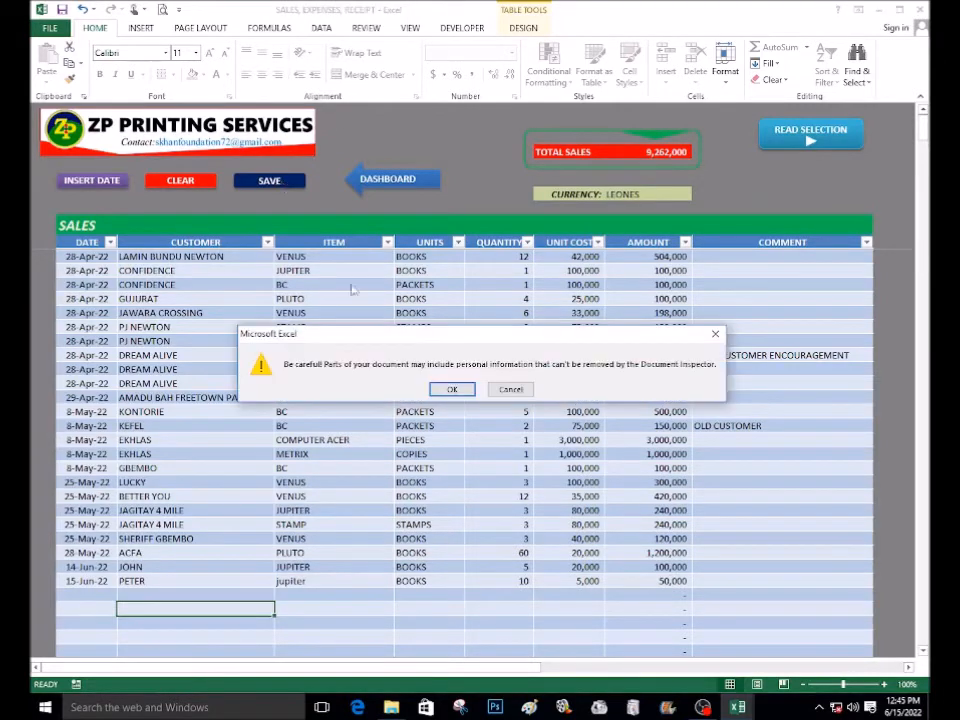
pyautogui.click(455, 390)
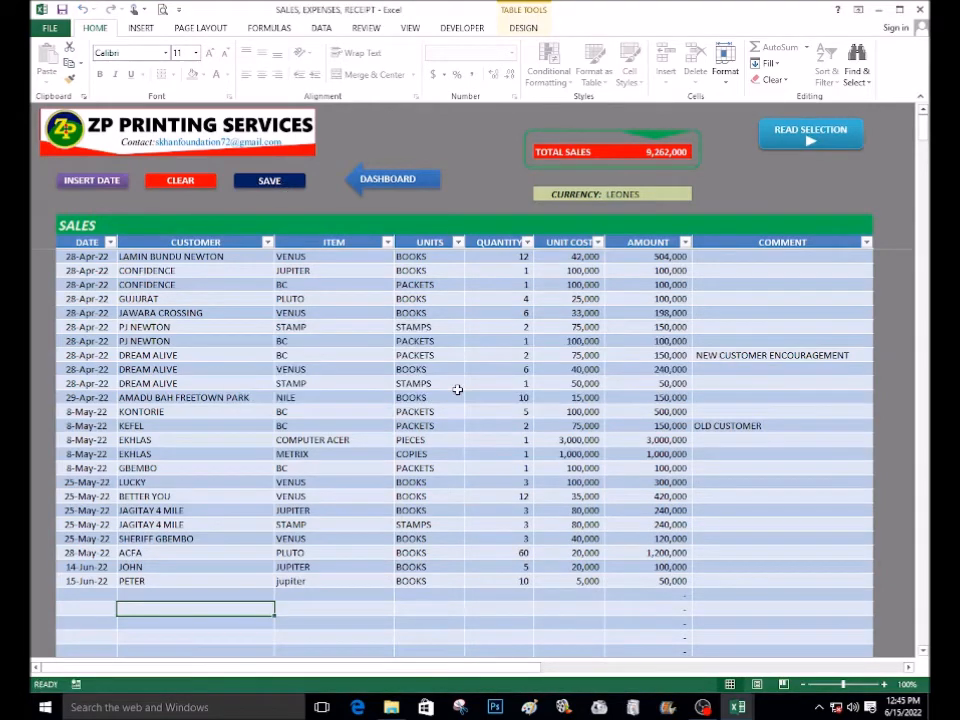
# Go to the dashboard and open the Expenses sheet
pyautogui.click(389, 186)
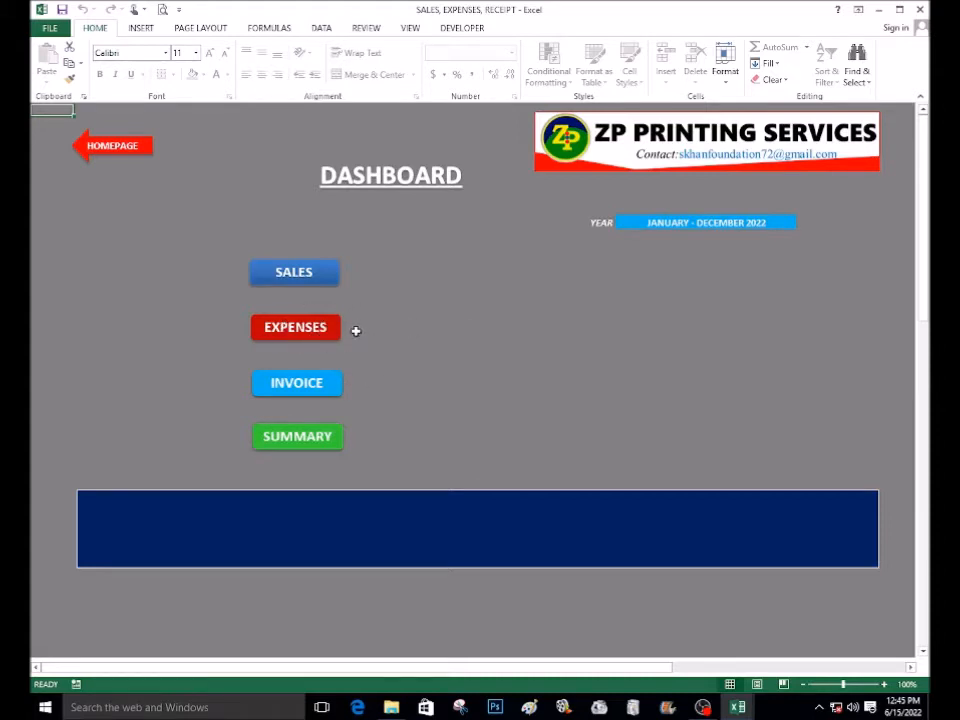
pyautogui.click(306, 335)
pyautogui.click(301, 354)
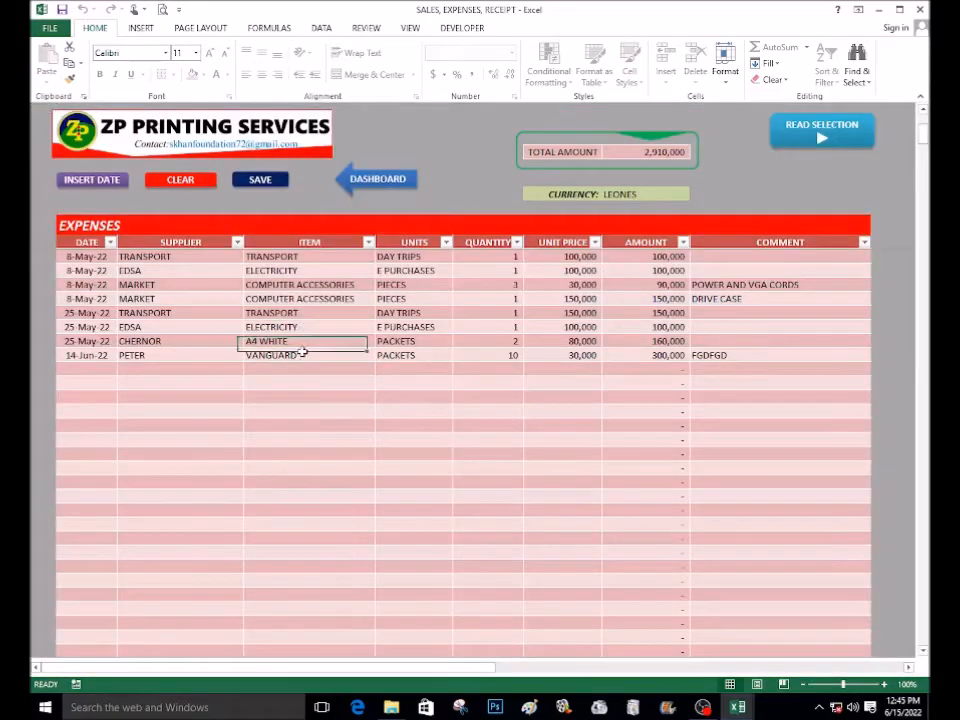
pyautogui.scroll(4, 301, 353)
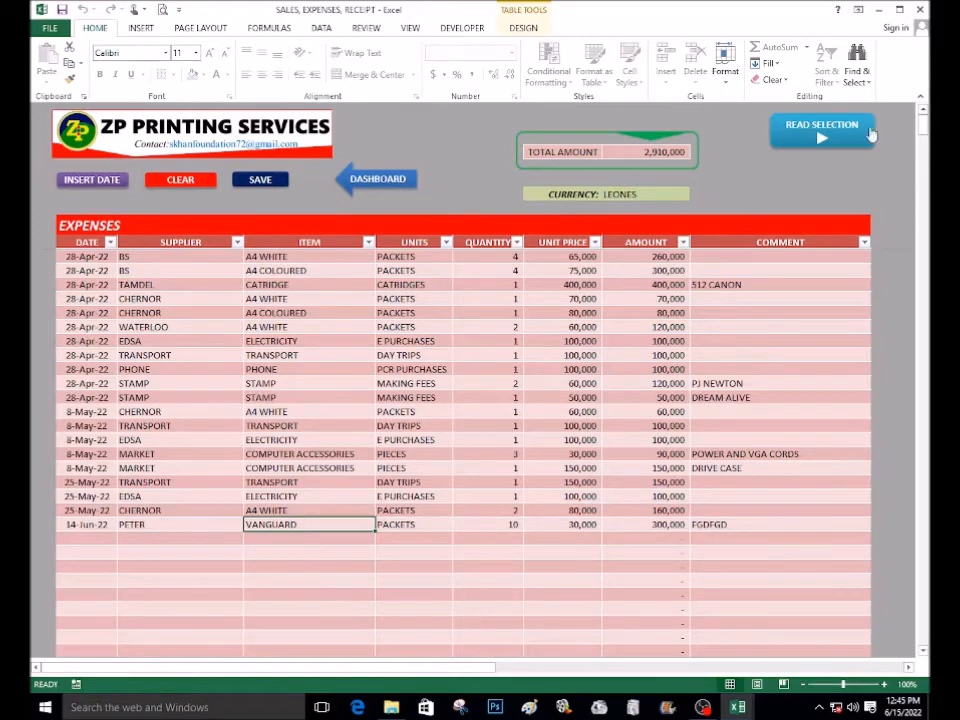
# Insert today's date into the first empty row of the Expenses table
pyautogui.click(620, 195)
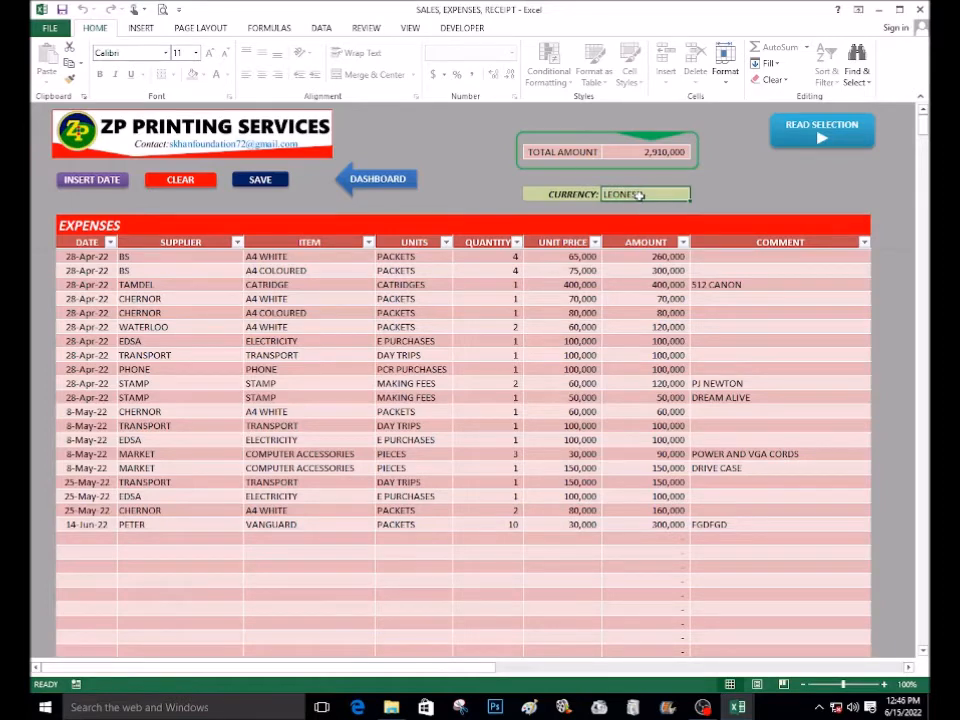
pyautogui.click(172, 307)
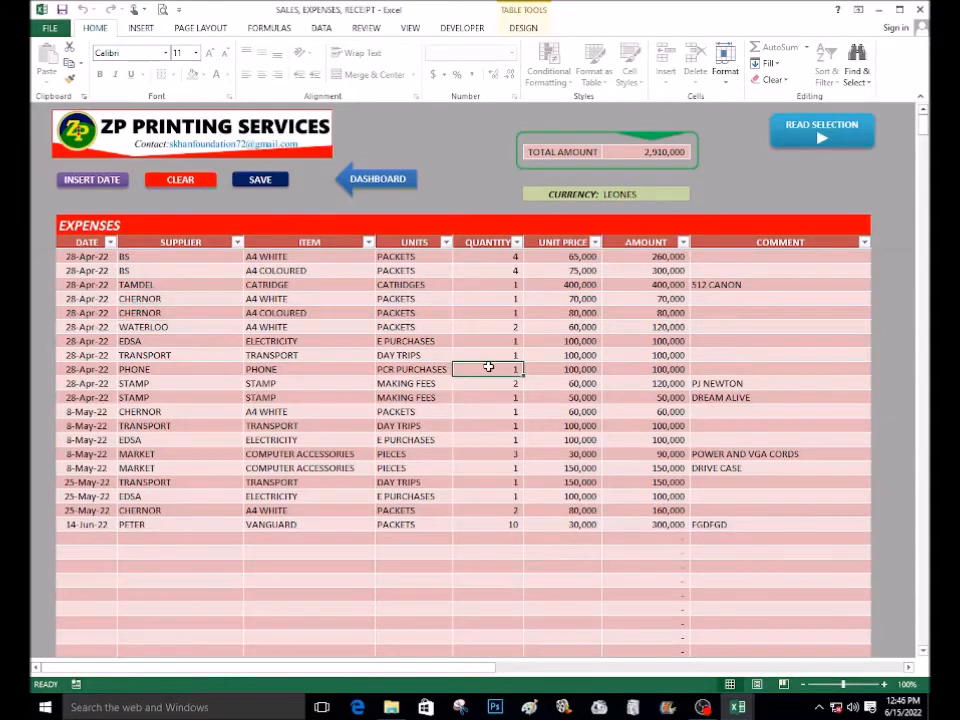
pyautogui.scroll(-5, 488, 366)
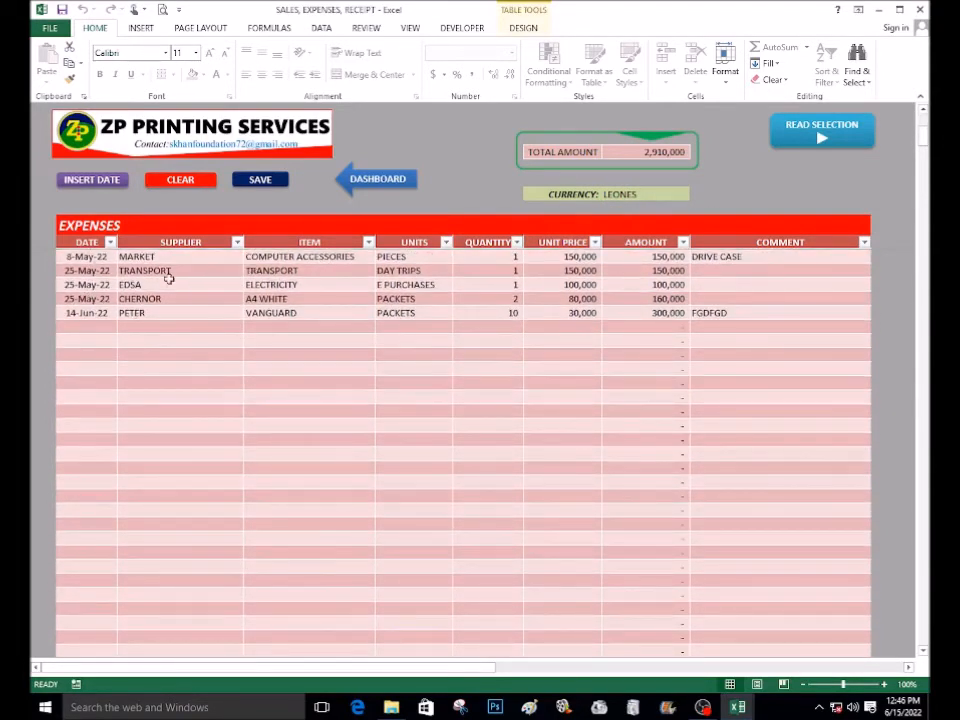
pyautogui.click(84, 326)
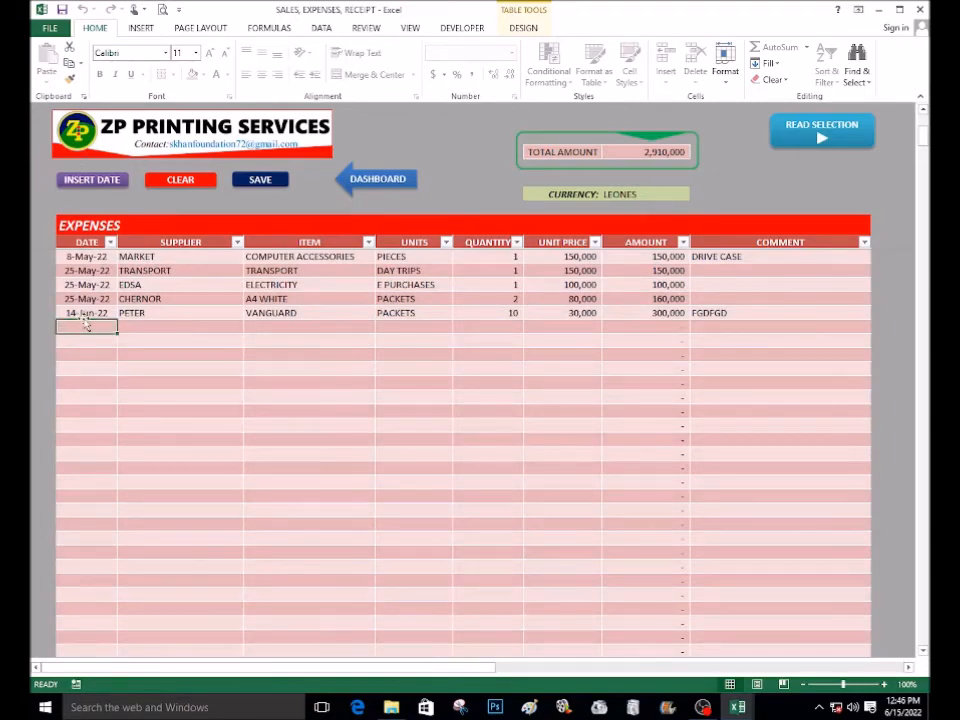
pyautogui.click(89, 182)
# Examine the expense units drop-down options and the Units List table beside the Expenses table
pyautogui.click(410, 326)
pyautogui.click(458, 327)
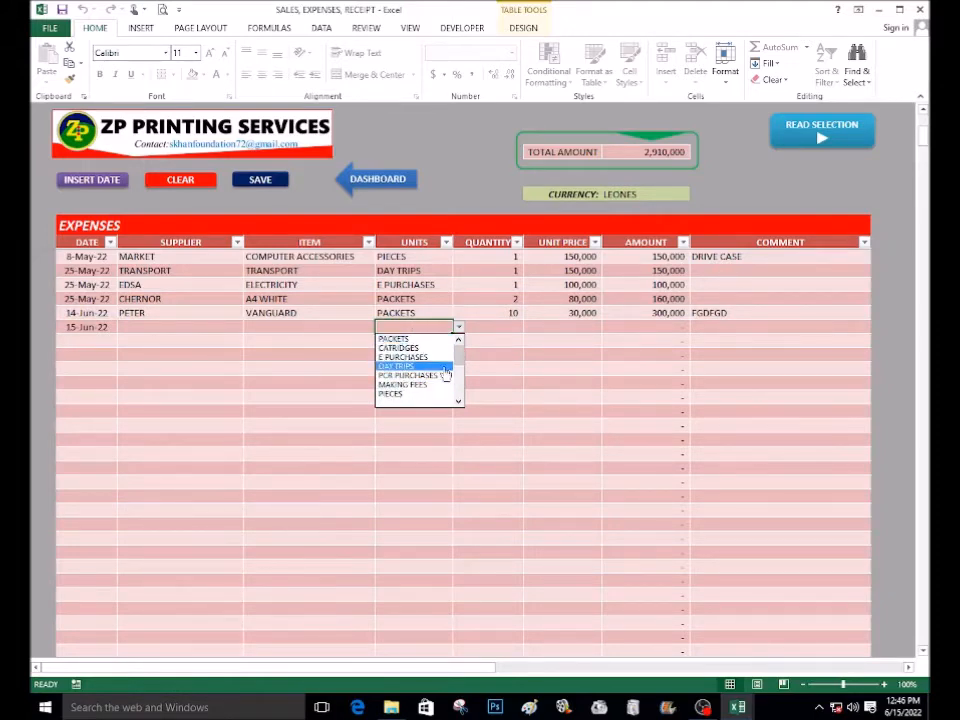
pyautogui.click(478, 668)
pyautogui.moveTo(401, 671); pyautogui.dragTo(545, 672)
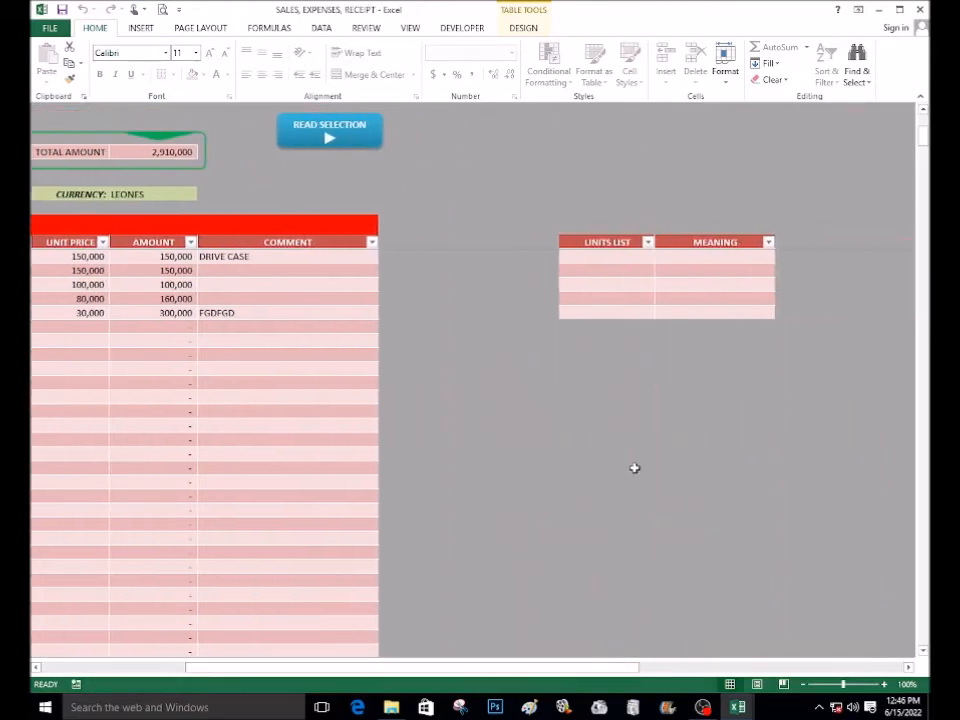
pyautogui.click(634, 468)
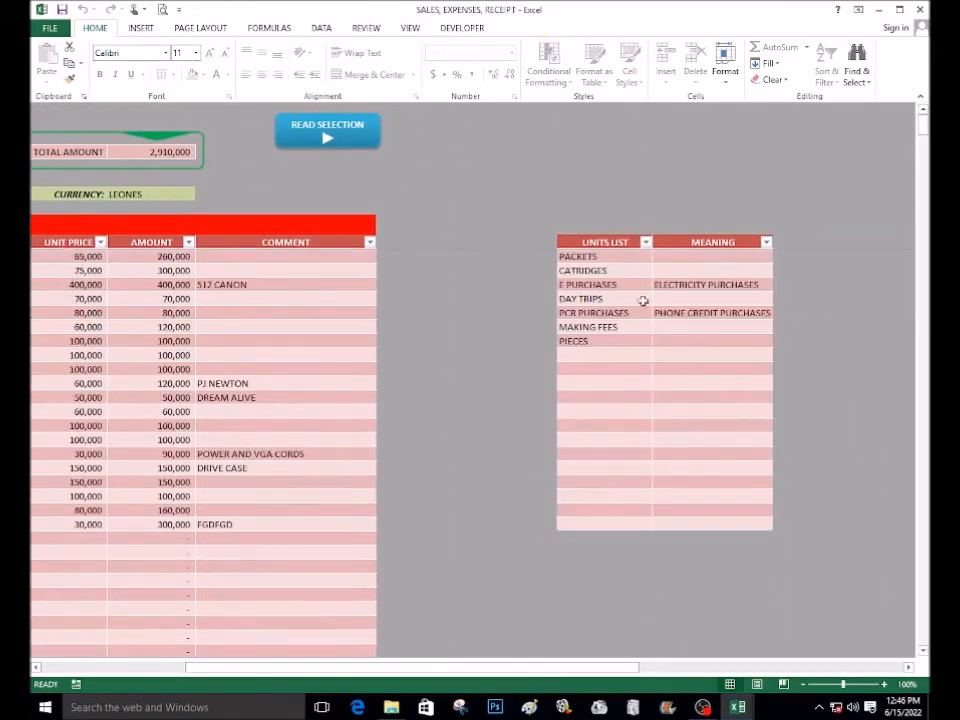
pyautogui.click(298, 553)
pyautogui.moveTo(443, 676); pyautogui.dragTo(323, 676)
pyautogui.scroll(-3, 407, 464)
pyautogui.scroll(-2, 407, 464)
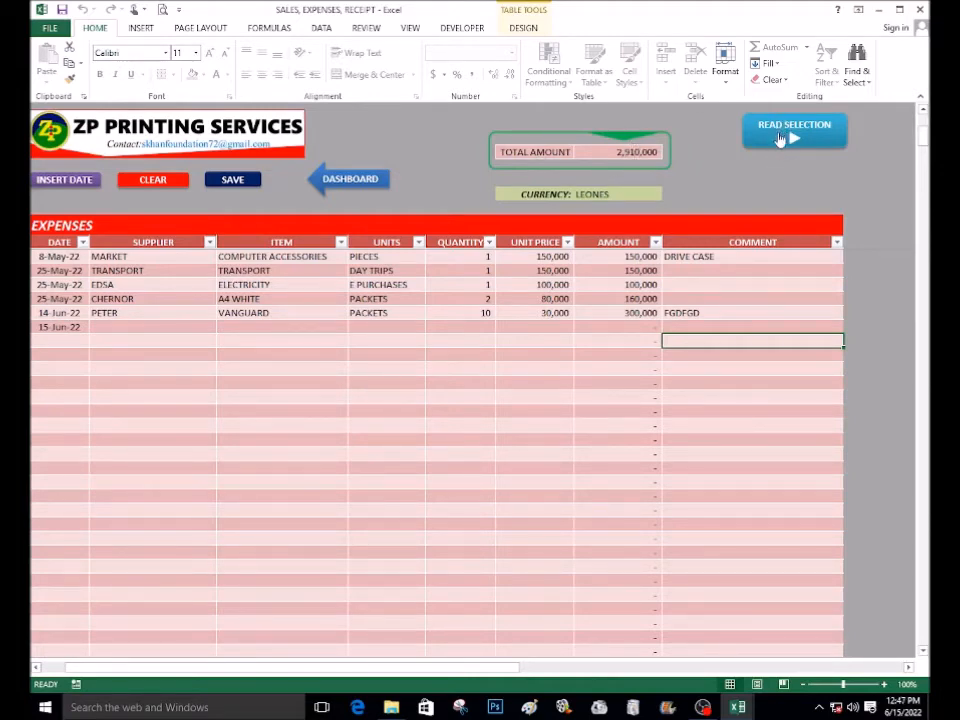
# Save the Expenses sheet, accepting the personal-information warning
pyautogui.click(530, 314)
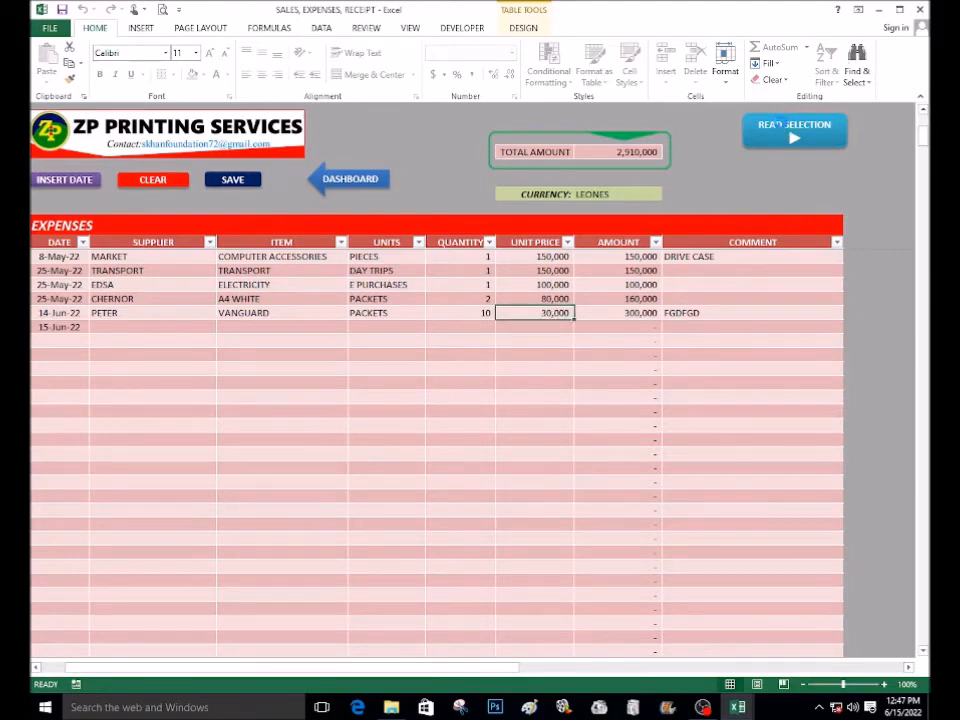
pyautogui.click(456, 340)
pyautogui.scroll(5, 457, 330)
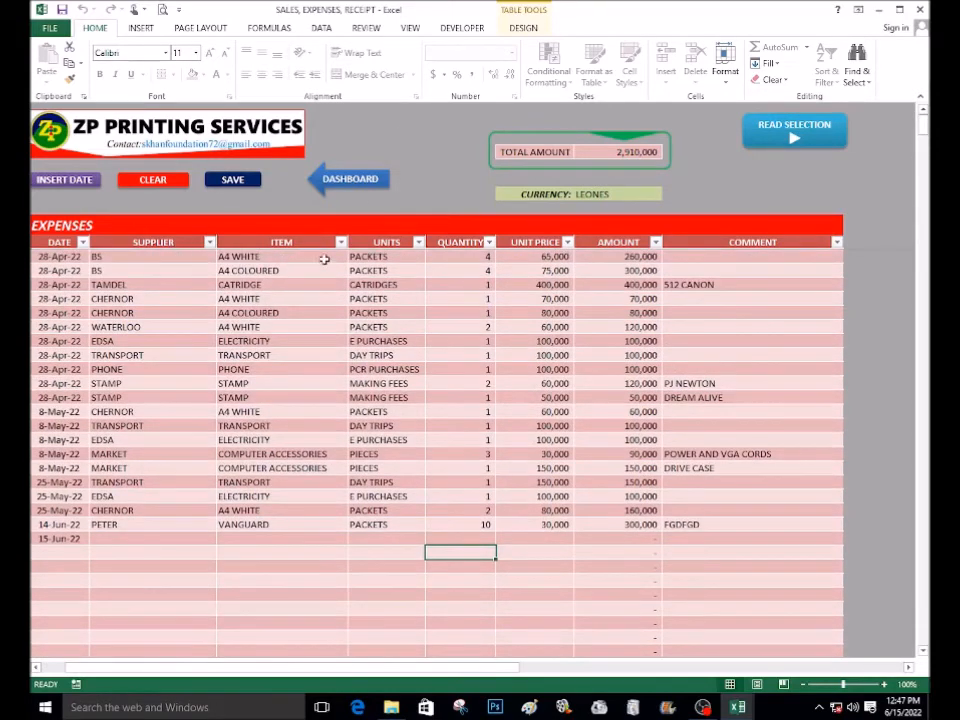
pyautogui.click(244, 183)
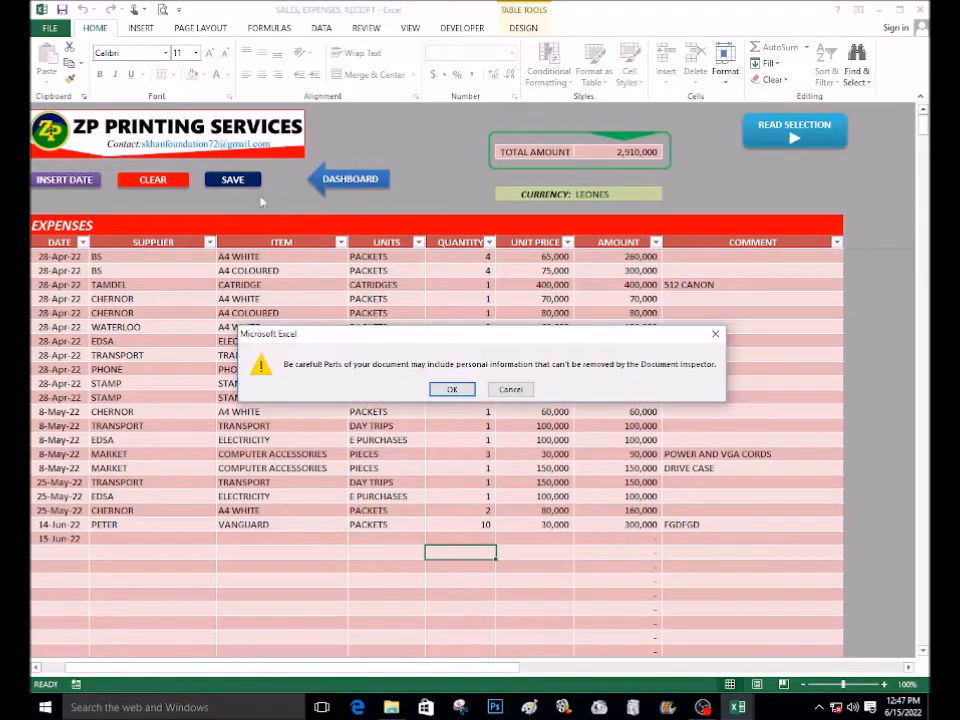
pyautogui.click(452, 390)
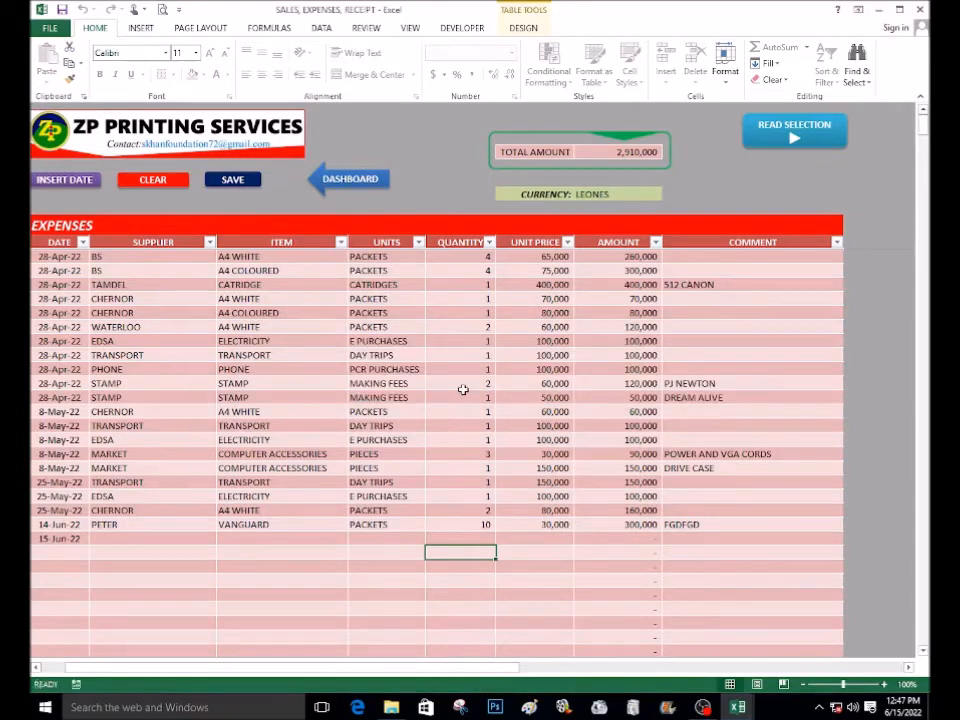
# Return to the dashboard and open the Sales Invoice sheet
pyautogui.click(357, 185)
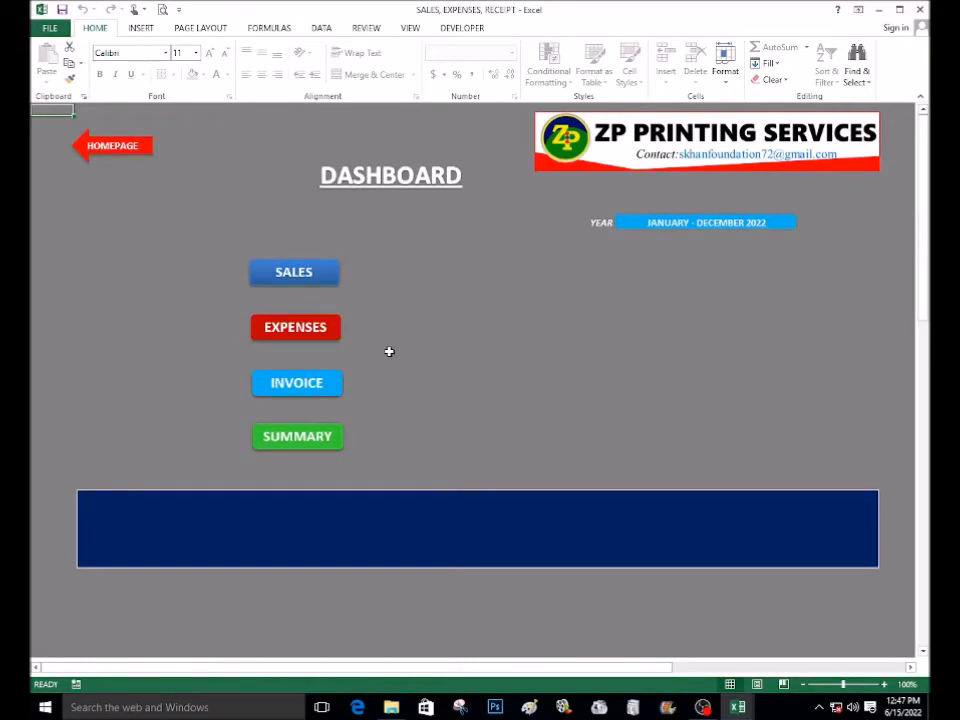
pyautogui.click(321, 388)
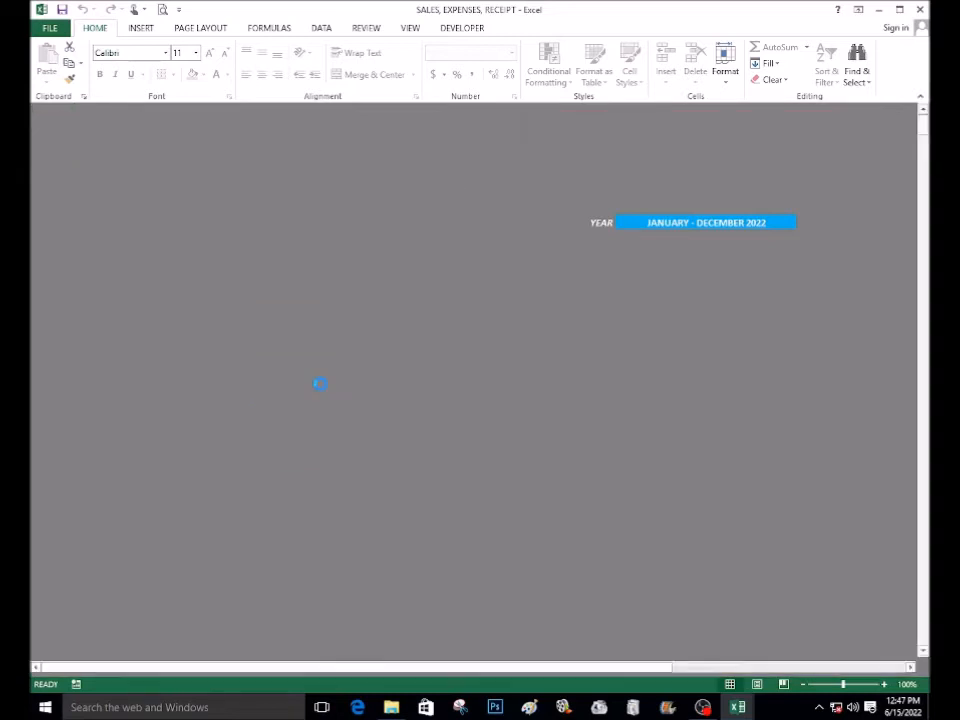
pyautogui.click(231, 356)
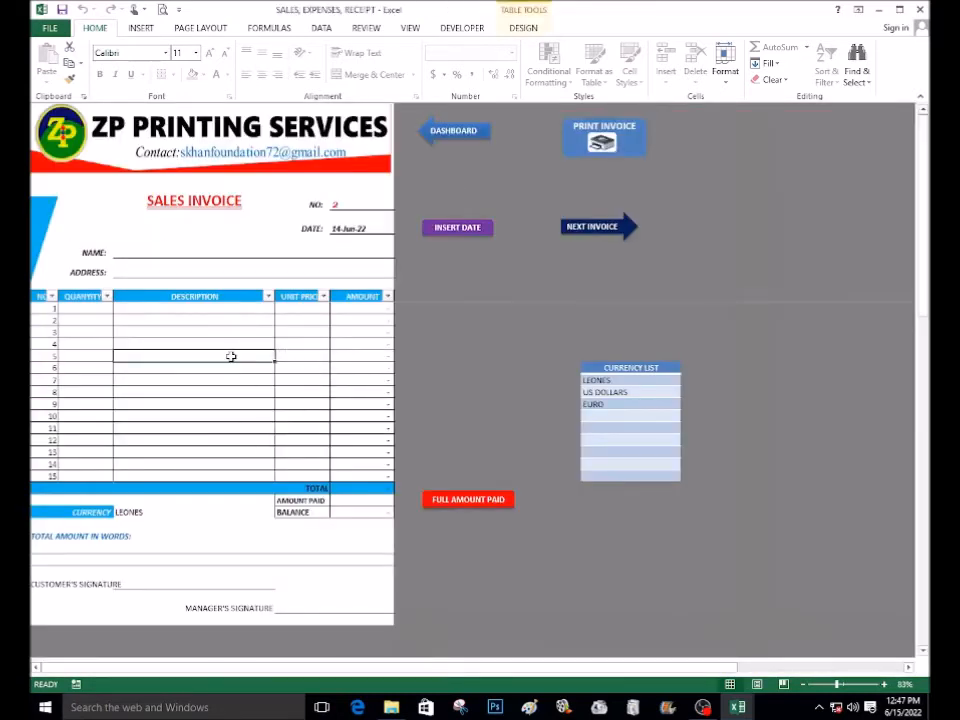
# Clear the invoice number and date fields on the sales invoice
pyautogui.click(360, 205)
pyautogui.moveTo(369, 218); pyautogui.dragTo(372, 232)
pyautogui.press('Delete')
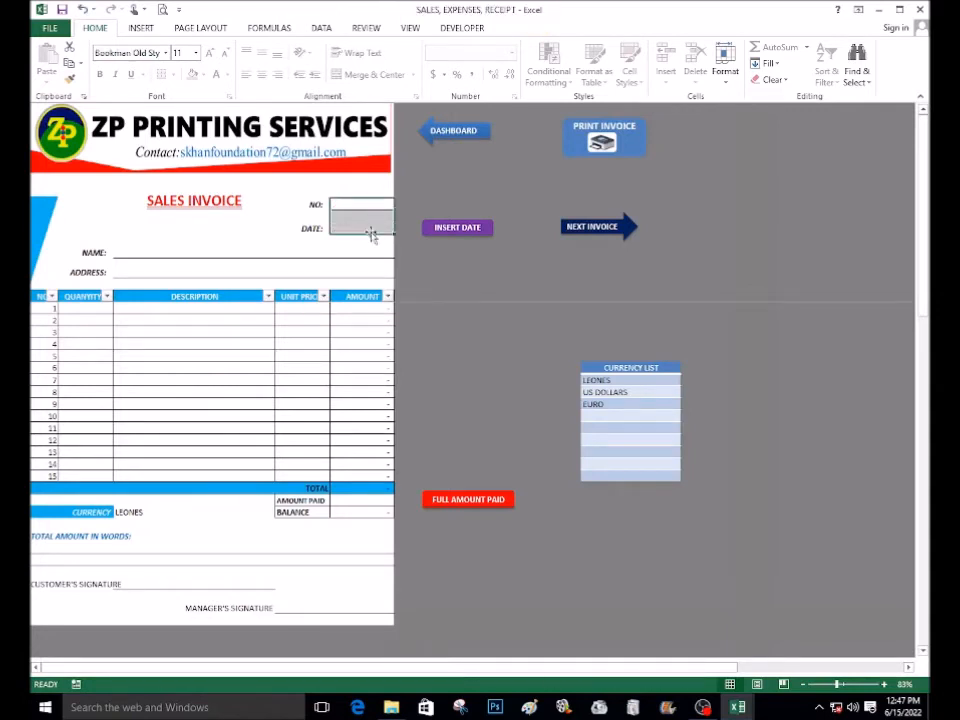
# Generate the next invoice number and insert today's date on the invoice
pyautogui.click(268, 356)
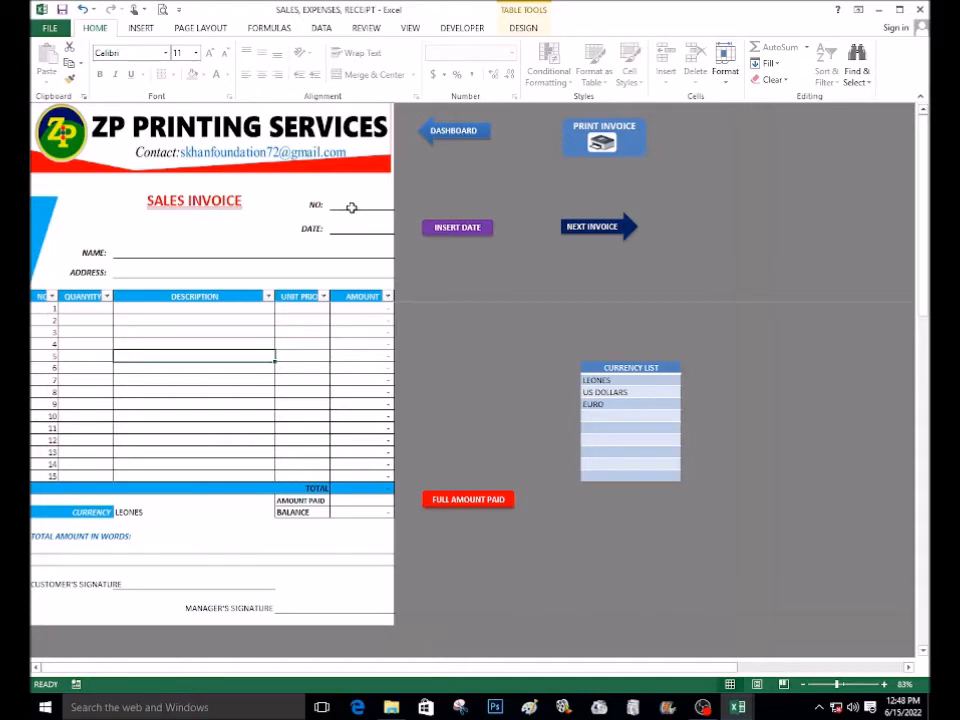
pyautogui.click(587, 230)
pyautogui.click(440, 231)
# Enter the customer's name and address on the sales invoice
pyautogui.click(131, 252)
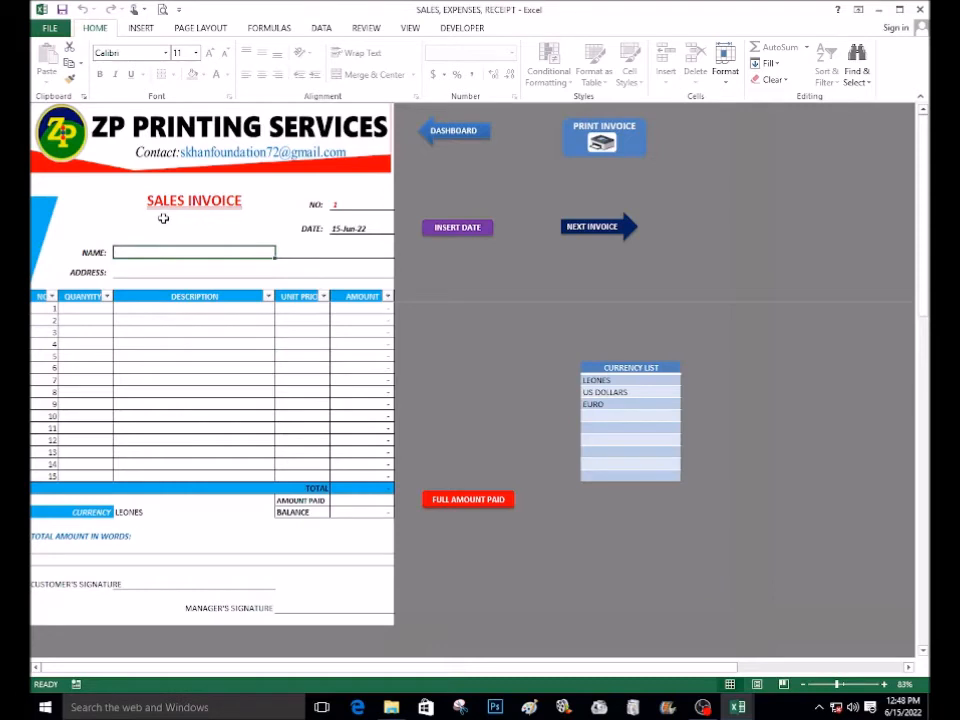
pyautogui.write('MARY')
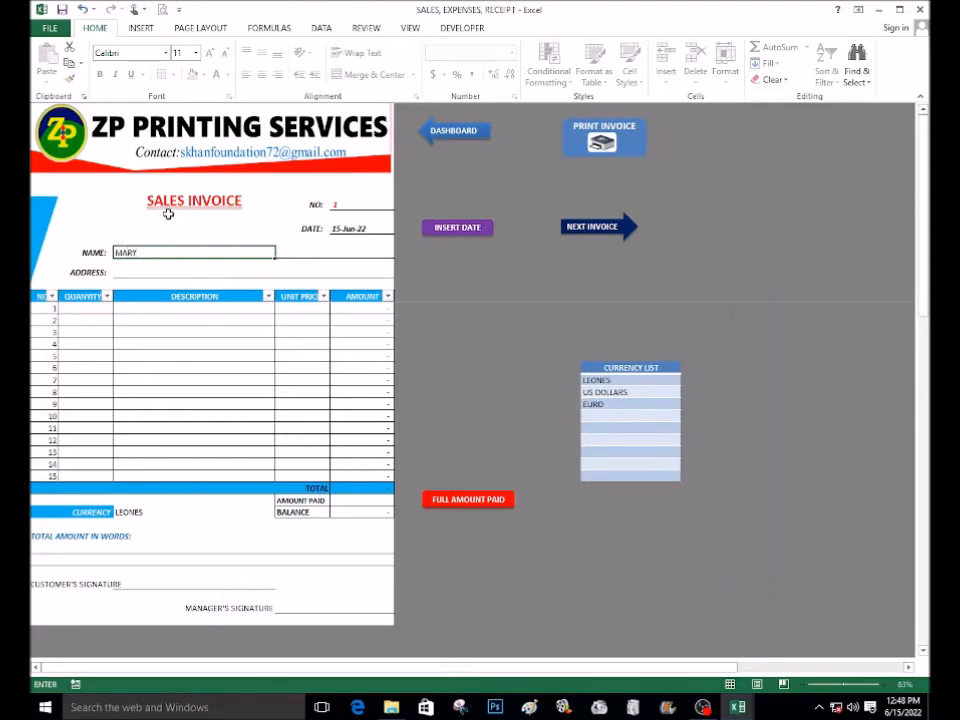
pyautogui.click(132, 270)
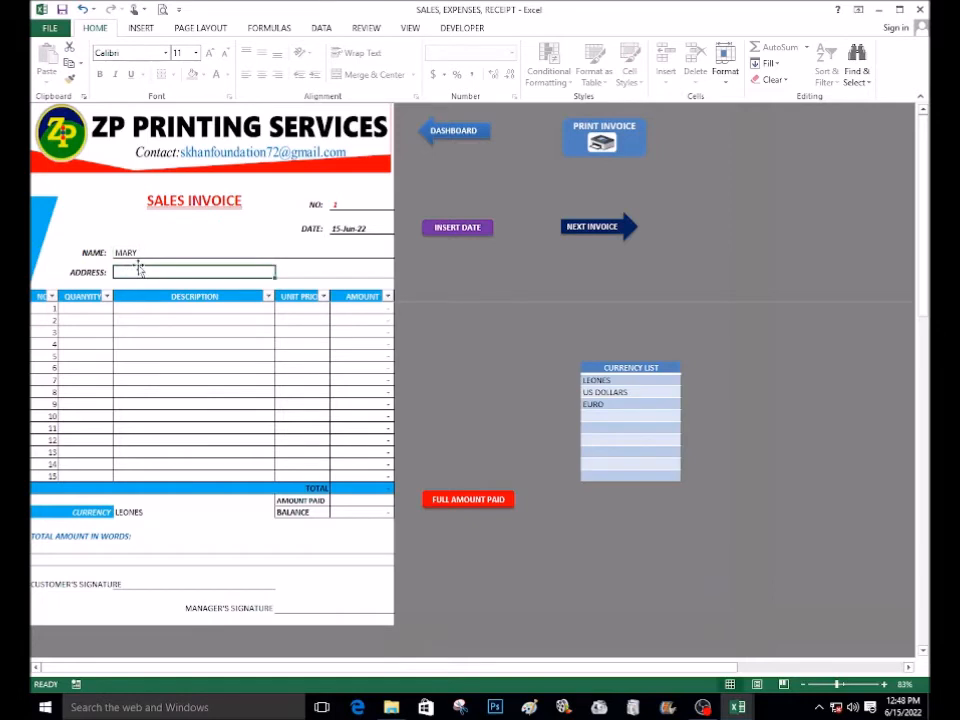
pyautogui.write('SAM')
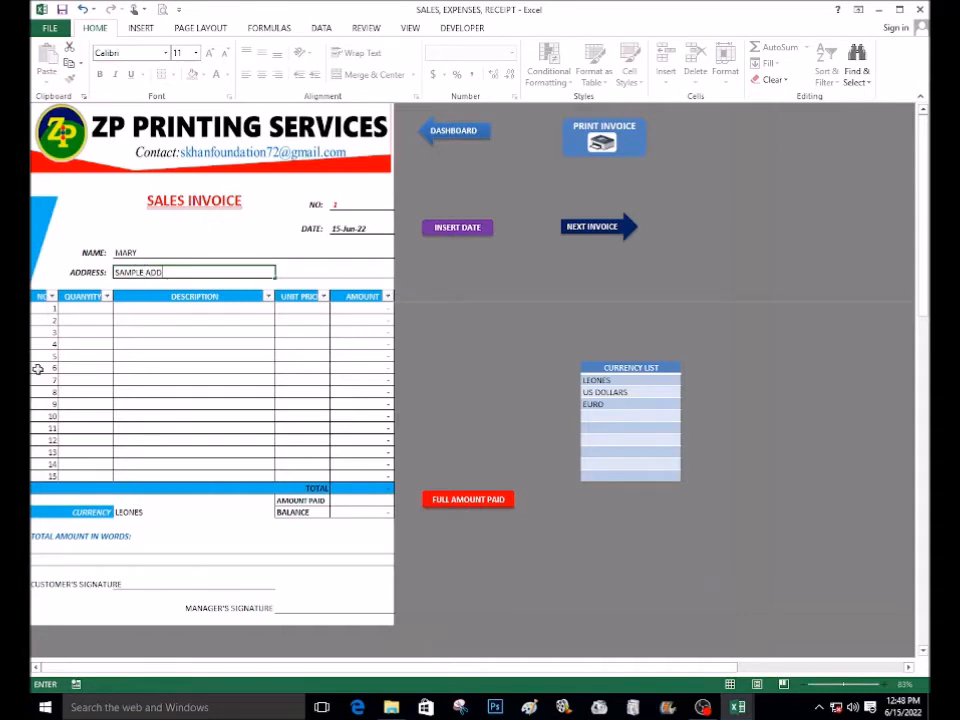
pyautogui.write('PLE ADDRESS')
# Add the first invoice line: quantity 10, description BOXES, unit price 2000
pyautogui.click(99, 318)
pyautogui.click(86, 305)
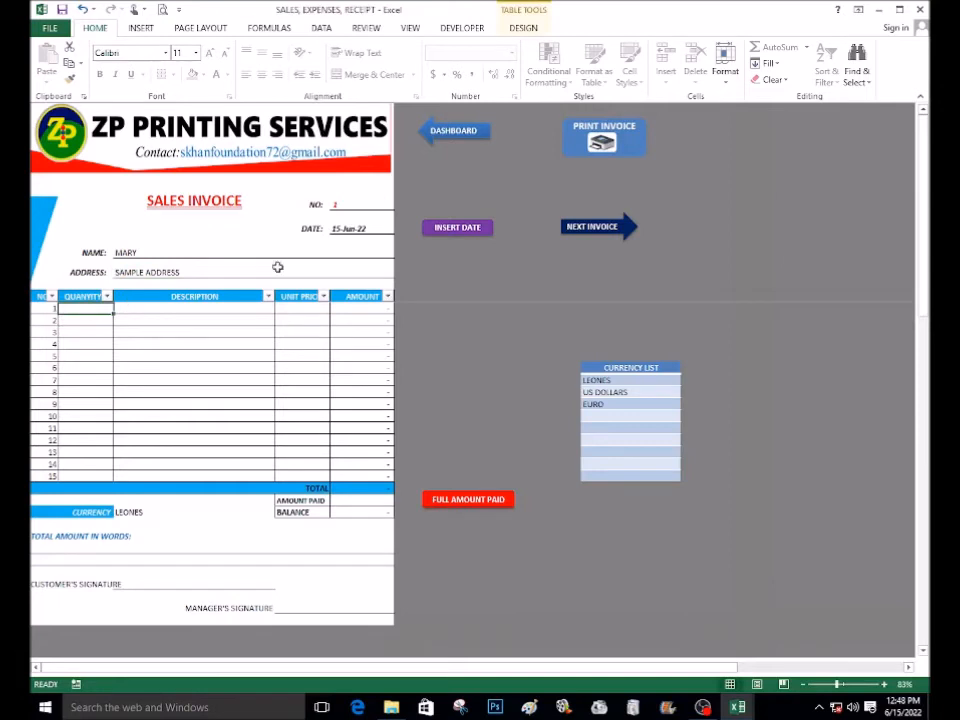
pyautogui.write('10')
pyautogui.press('Tab')
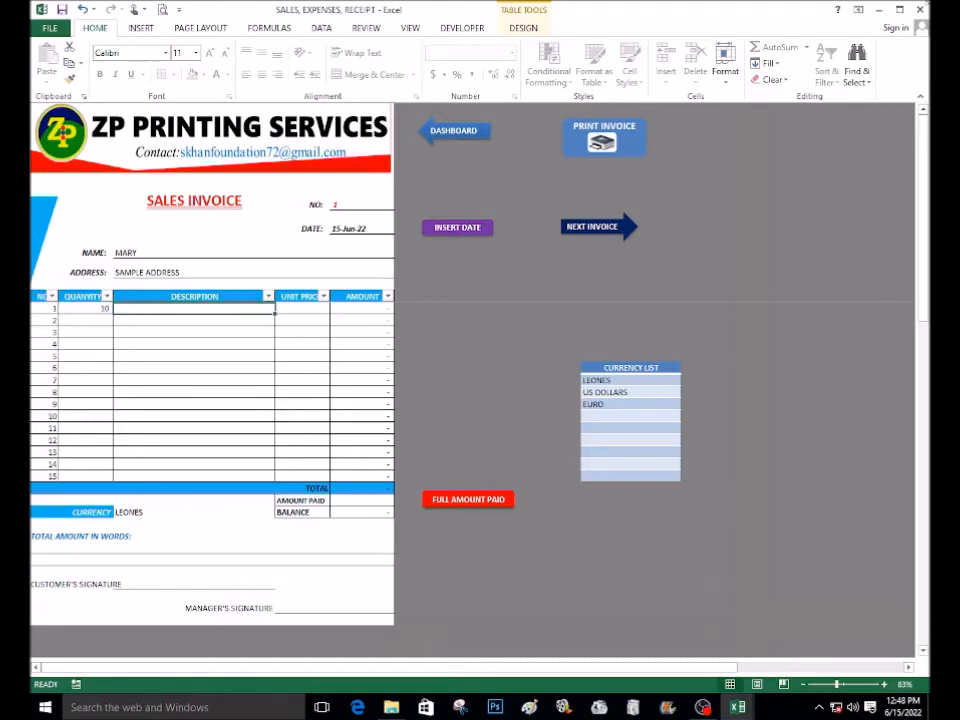
pyautogui.write('BOXES')
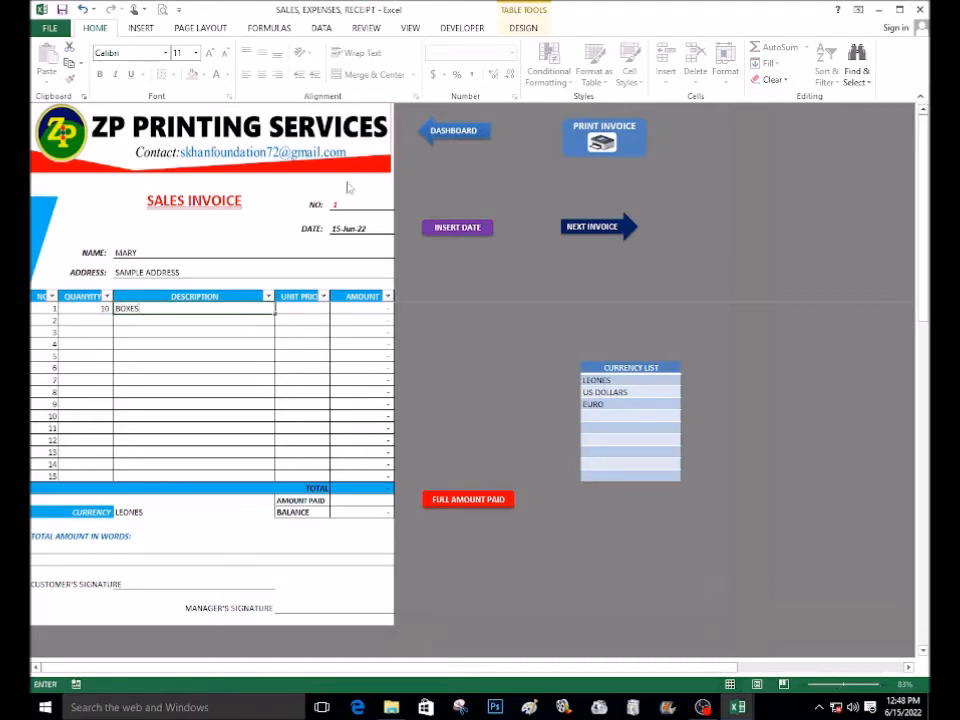
pyautogui.click(296, 309)
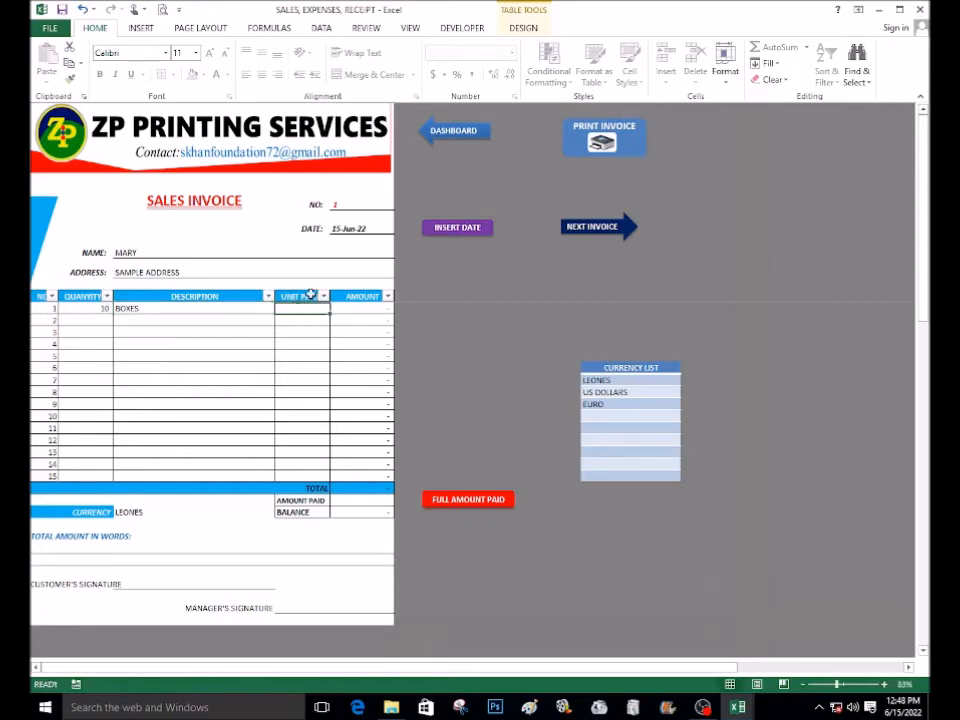
pyautogui.write('2000')
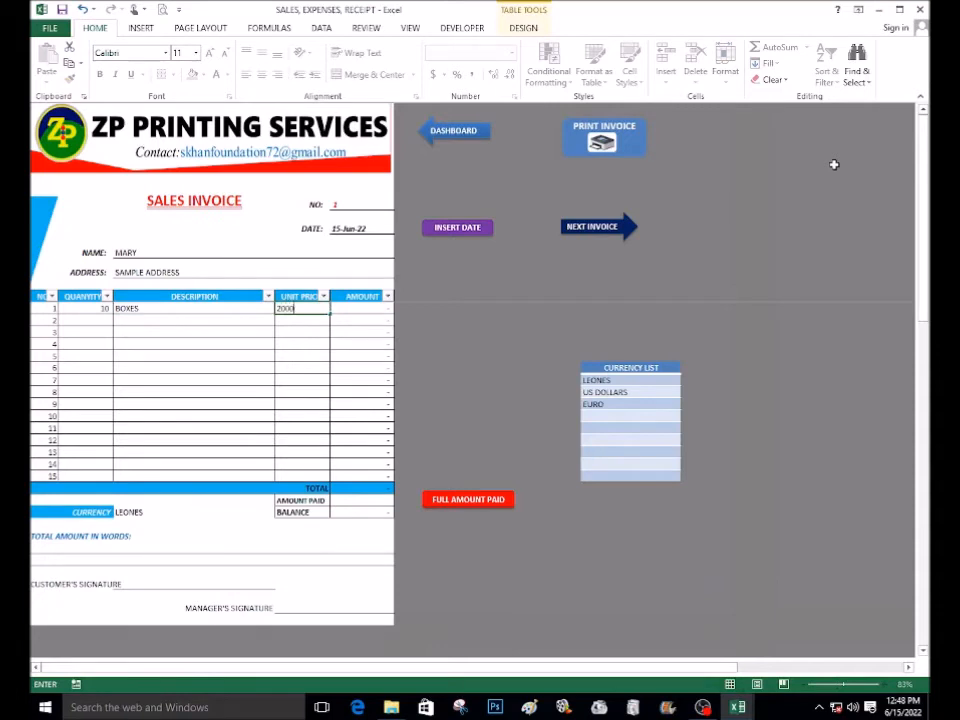
pyautogui.click(210, 344)
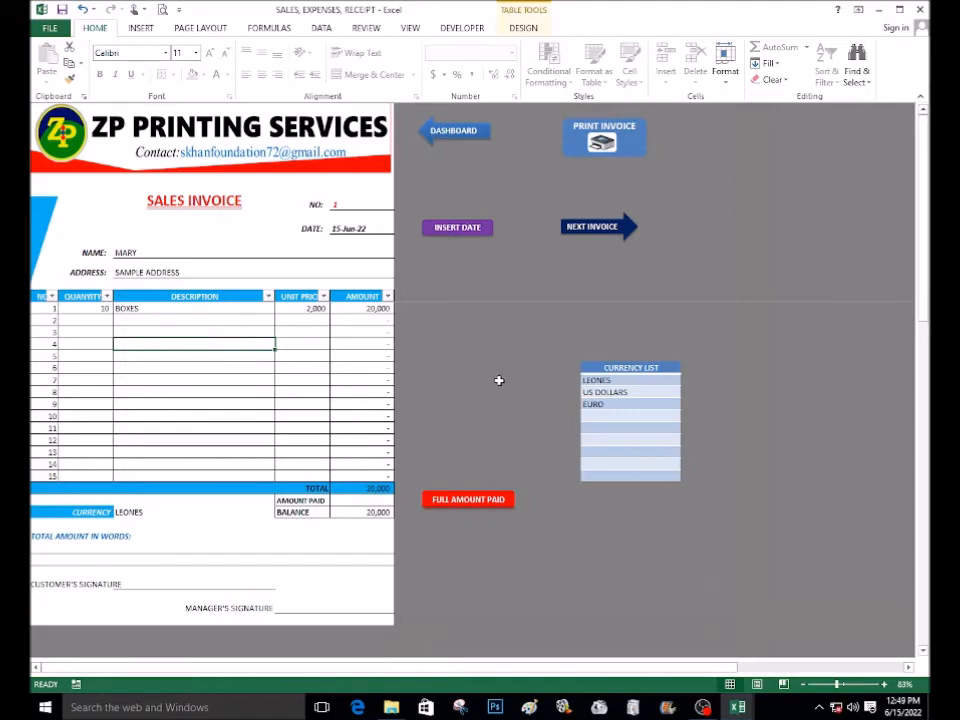
# Add the second invoice line: quantity 5, description PIECES, unit price 4,000
pyautogui.click(96, 318)
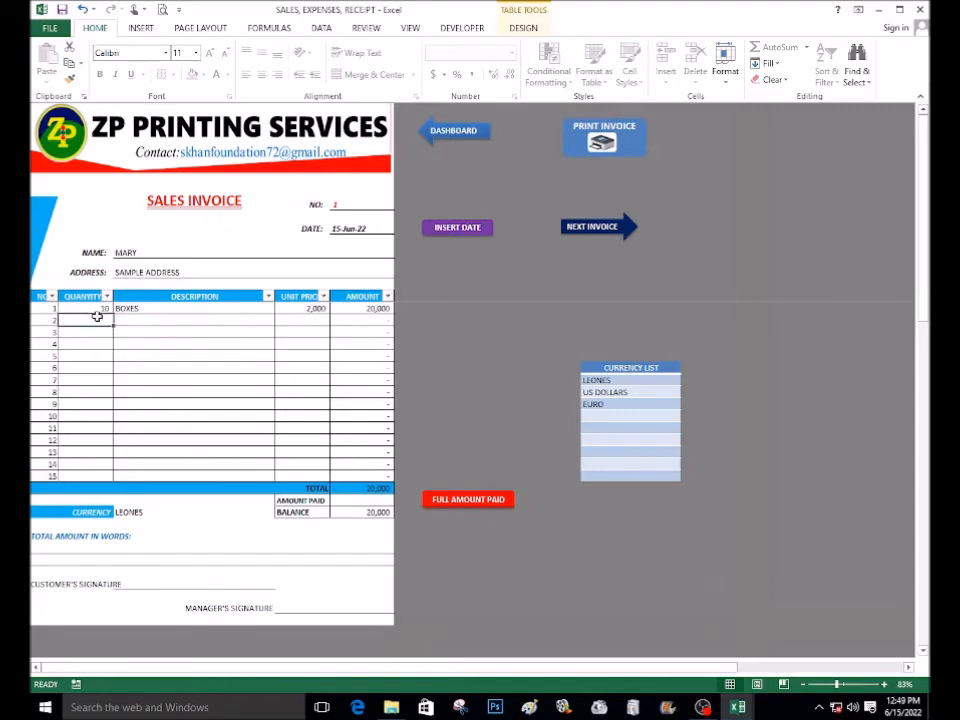
pyautogui.write('5')
pyautogui.press('Tab')
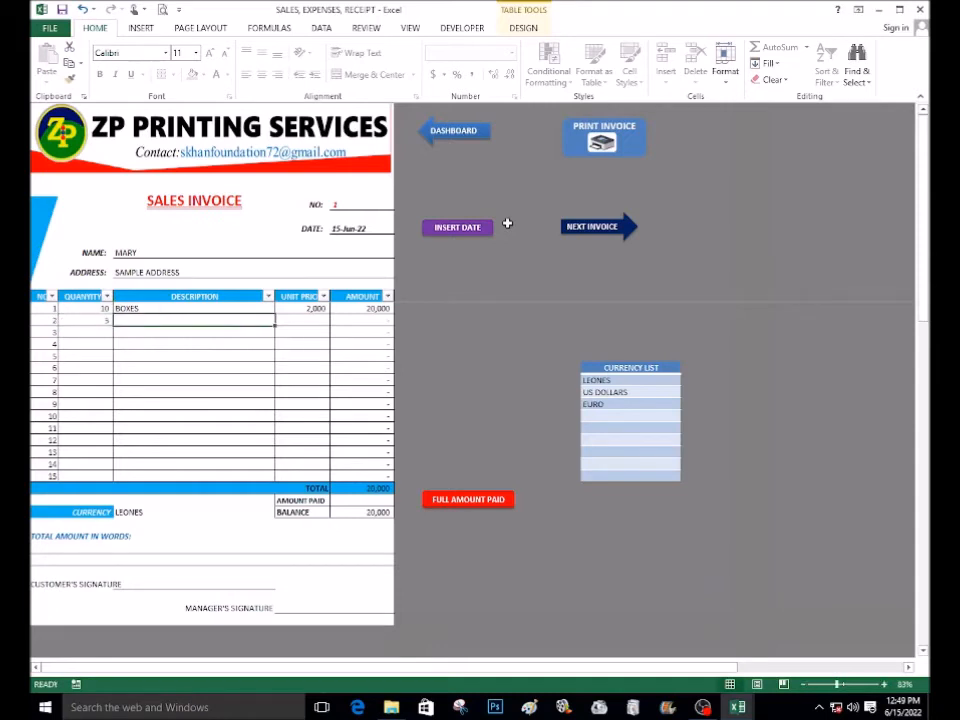
pyautogui.write('PE')
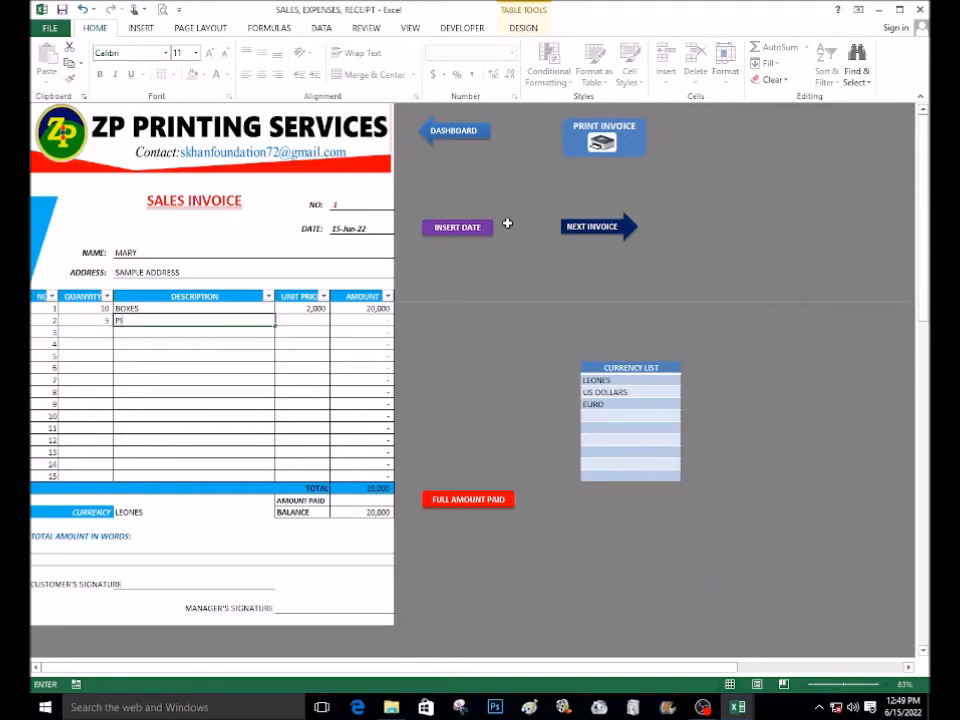
pyautogui.write('ECES')
pyautogui.click(316, 320)
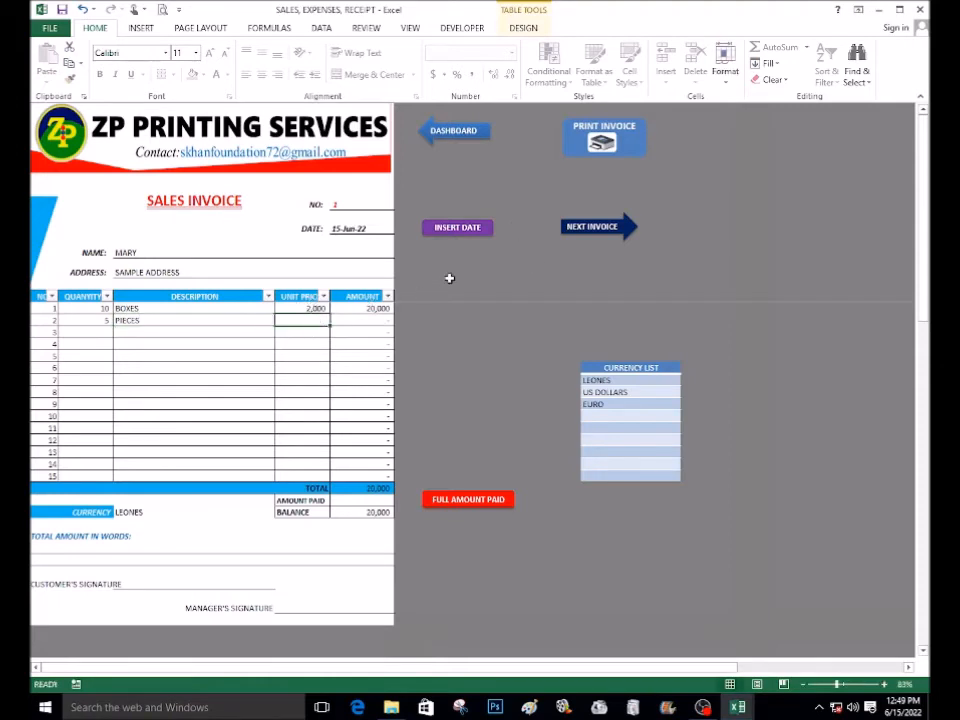
pyautogui.write('4000')
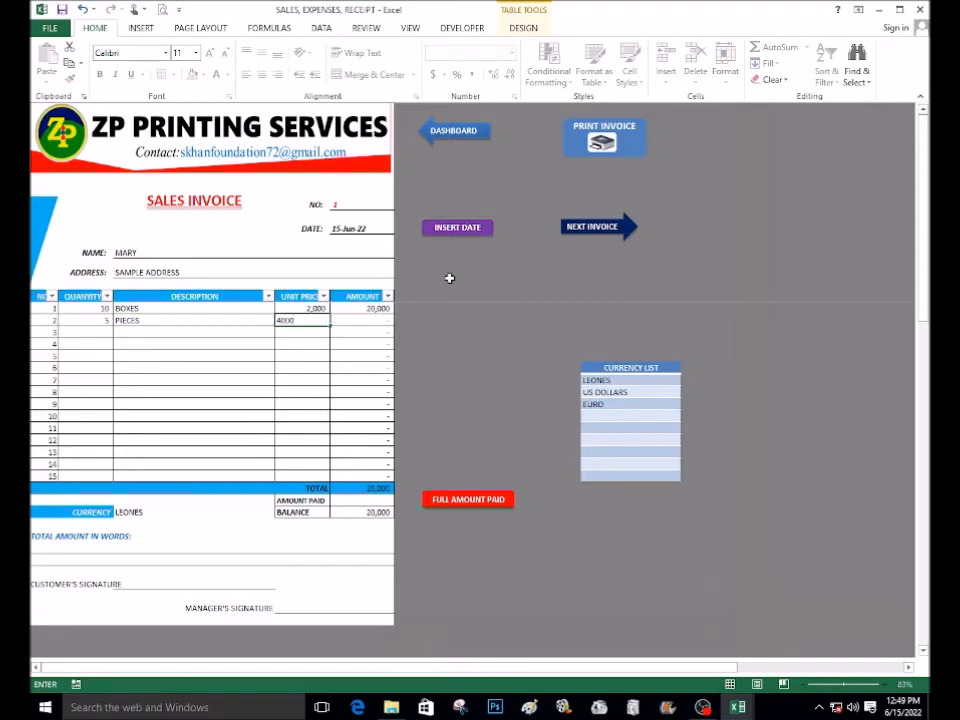
pyautogui.press('Return')
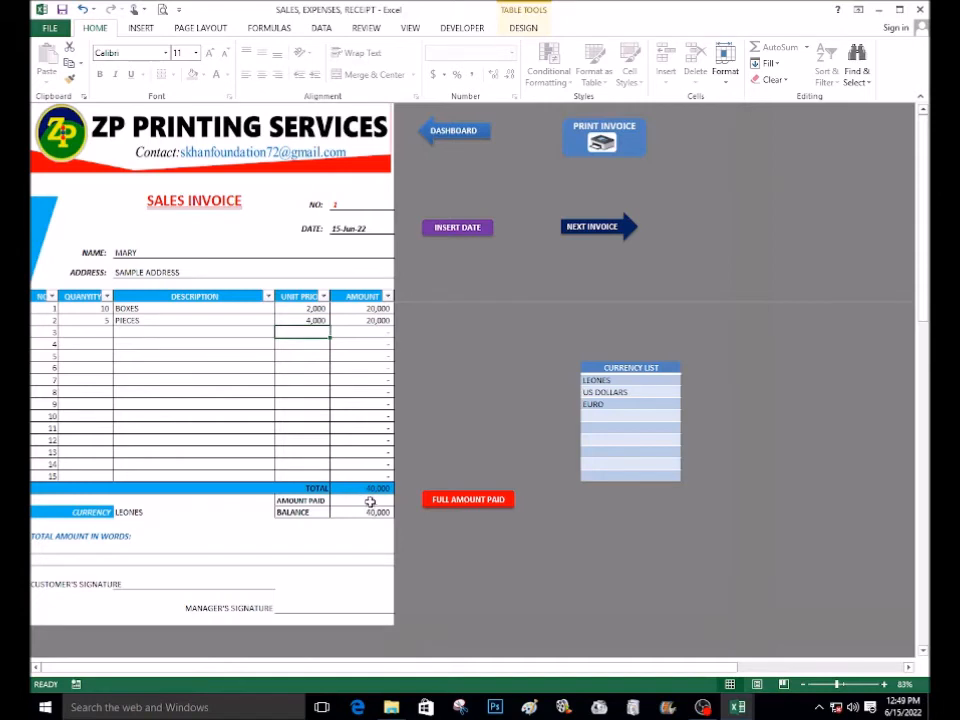
# Enter an amount paid of 30,000 on the sales invoice
pyautogui.click(452, 505)
pyautogui.click(357, 501)
pyautogui.write('30')
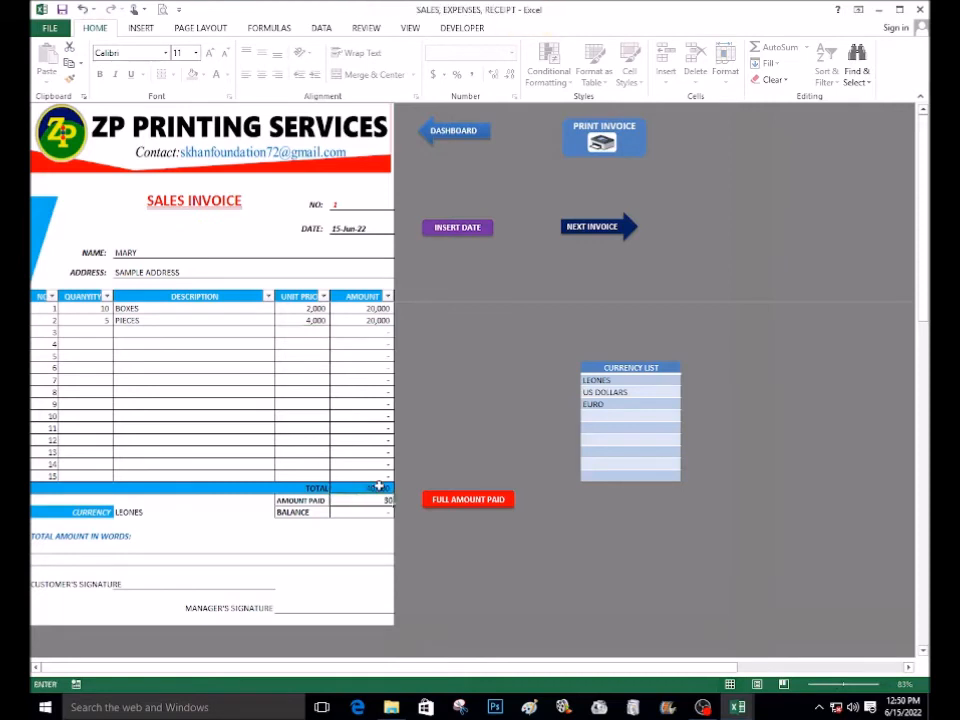
pyautogui.write(',000')
pyautogui.click(488, 404)
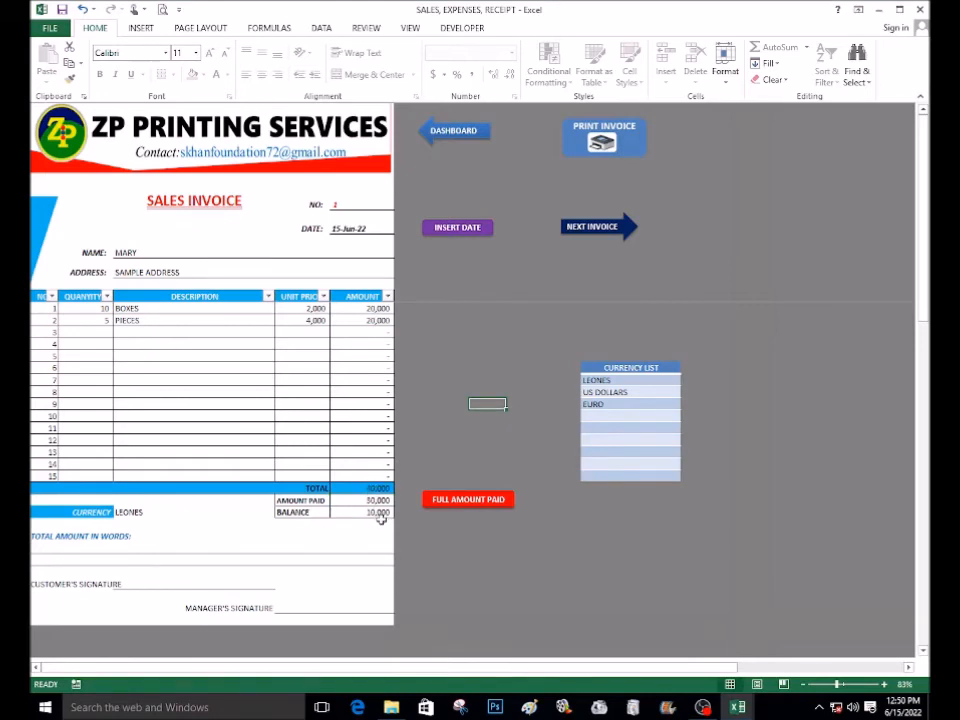
# Check the invoice currency options and keep LEONES as the currency
pyautogui.click(150, 514)
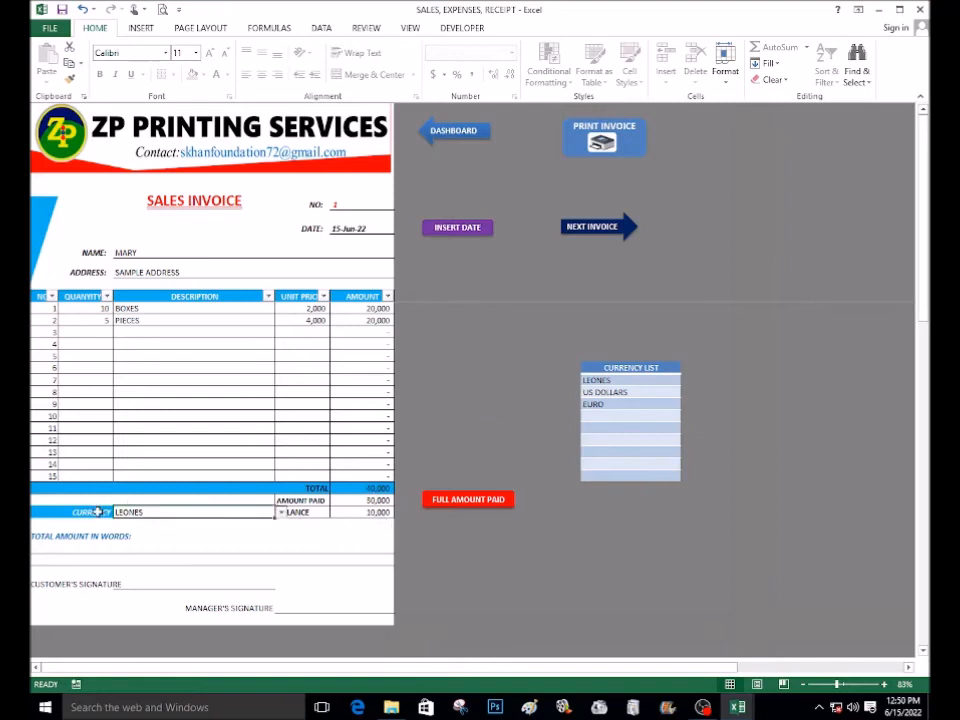
pyautogui.click(281, 513)
pyautogui.scroll(-2, 282, 555)
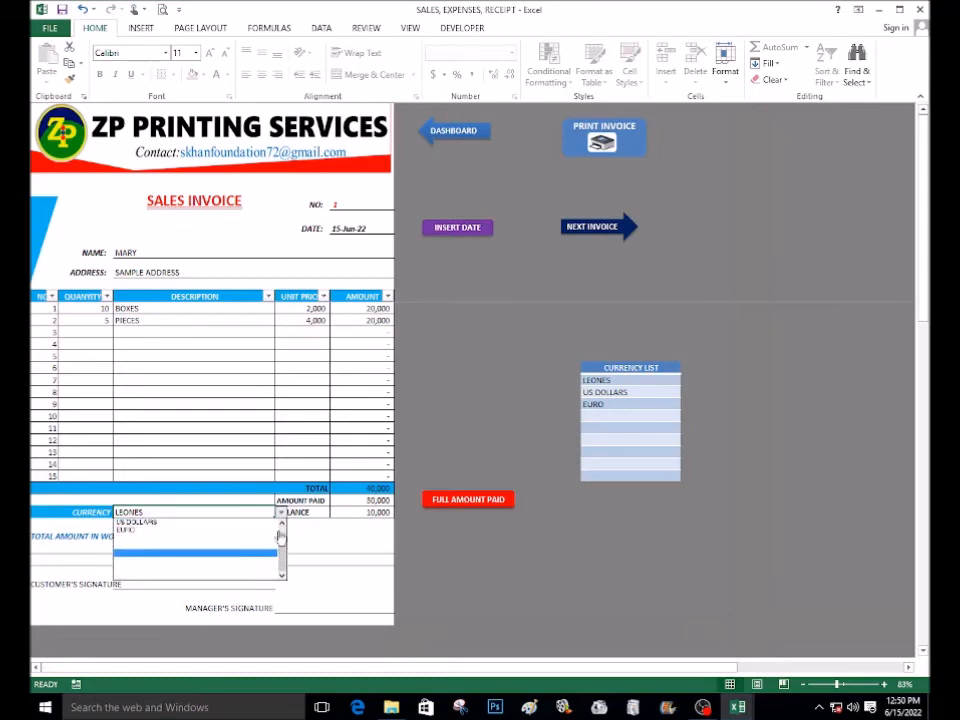
pyautogui.scroll(1, 268, 534)
pyautogui.click(178, 521)
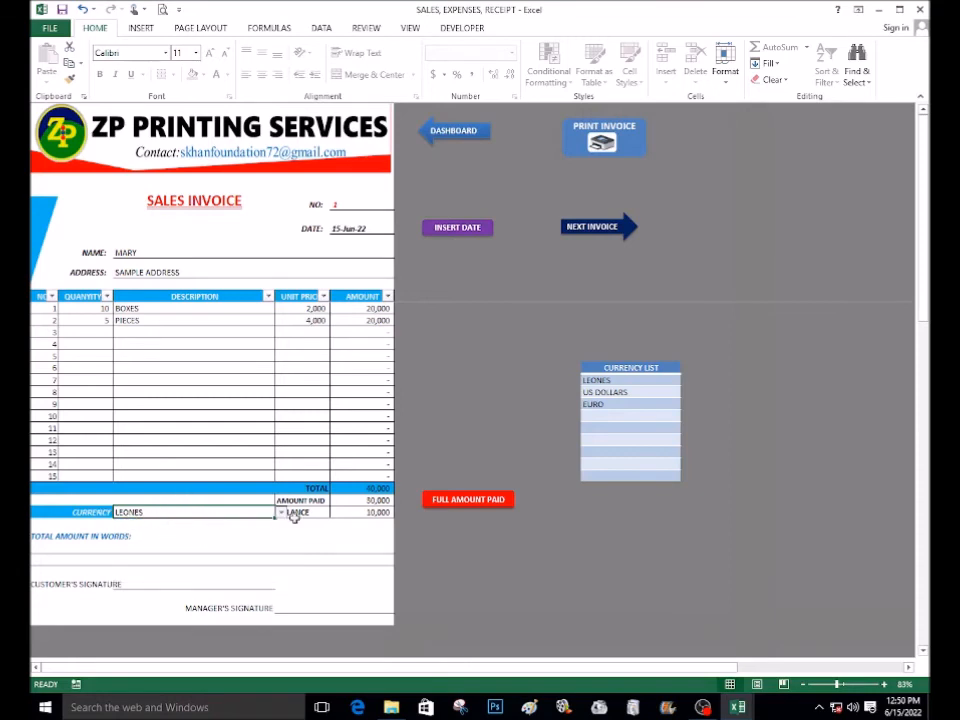
pyautogui.click(605, 404)
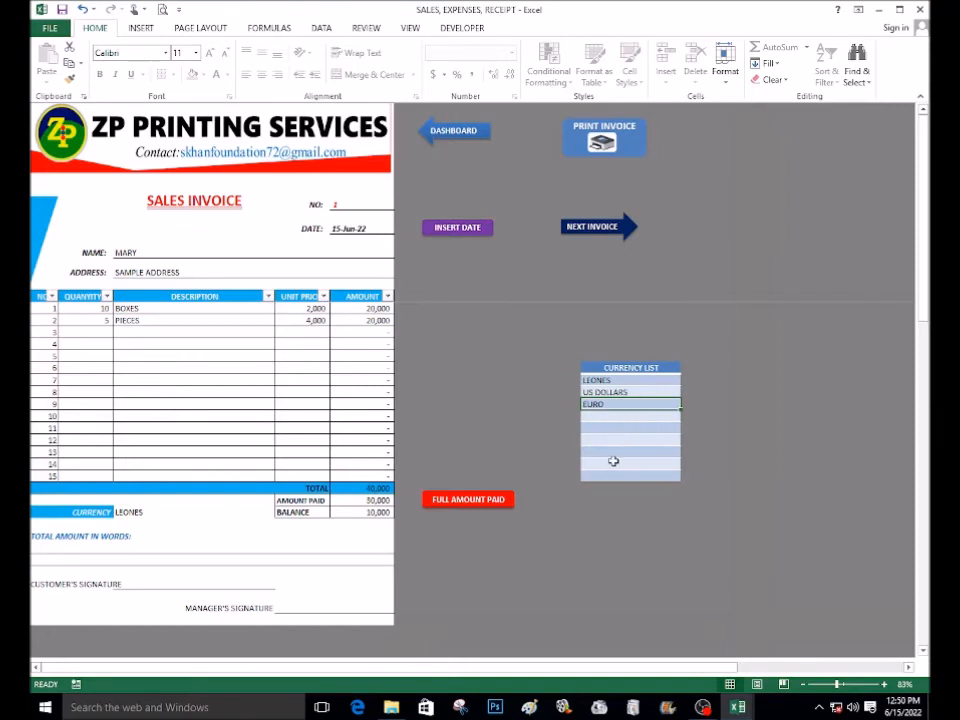
# Enter the text DFBFEGF in the total amount in words field
pyautogui.click(40, 549)
pyautogui.write('=SPELLN')
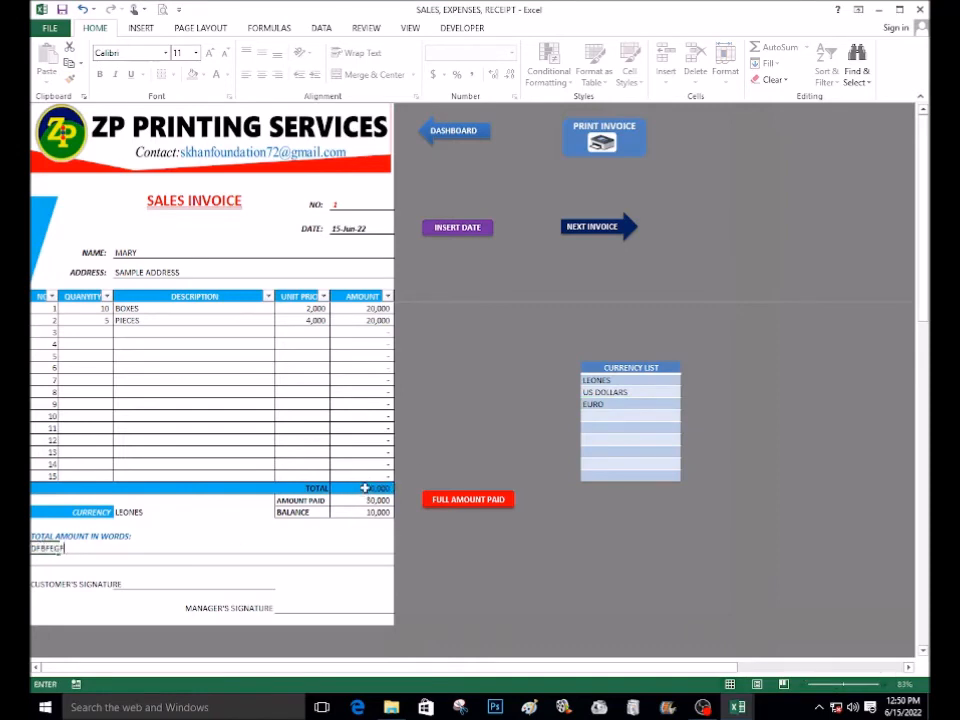
pyautogui.click(167, 571)
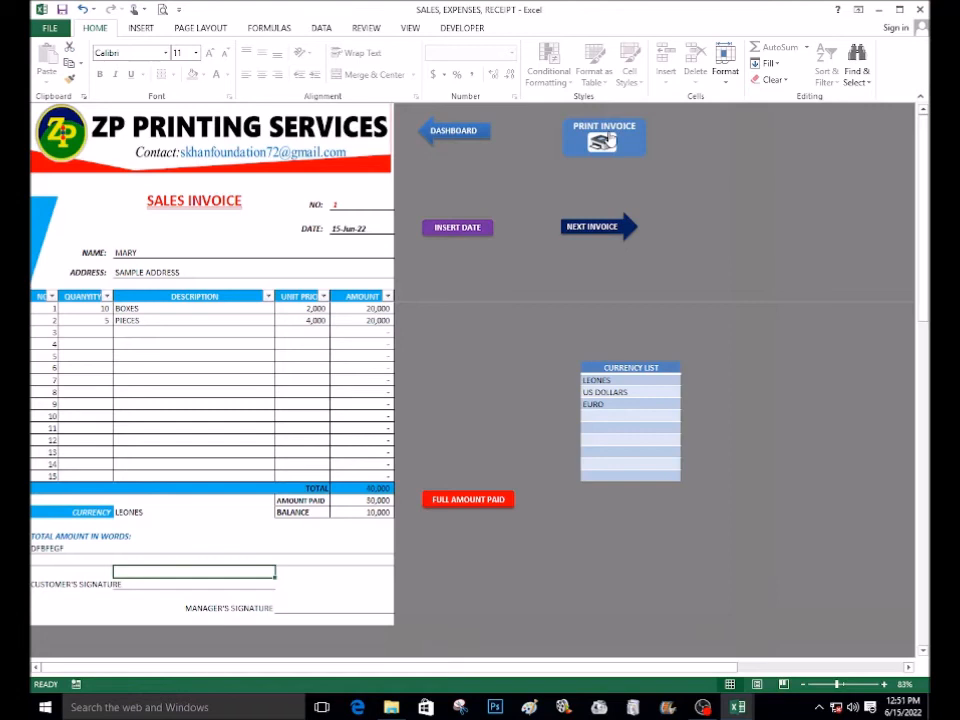
# Print the invoice and close the printer status window
pyautogui.click(603, 146)
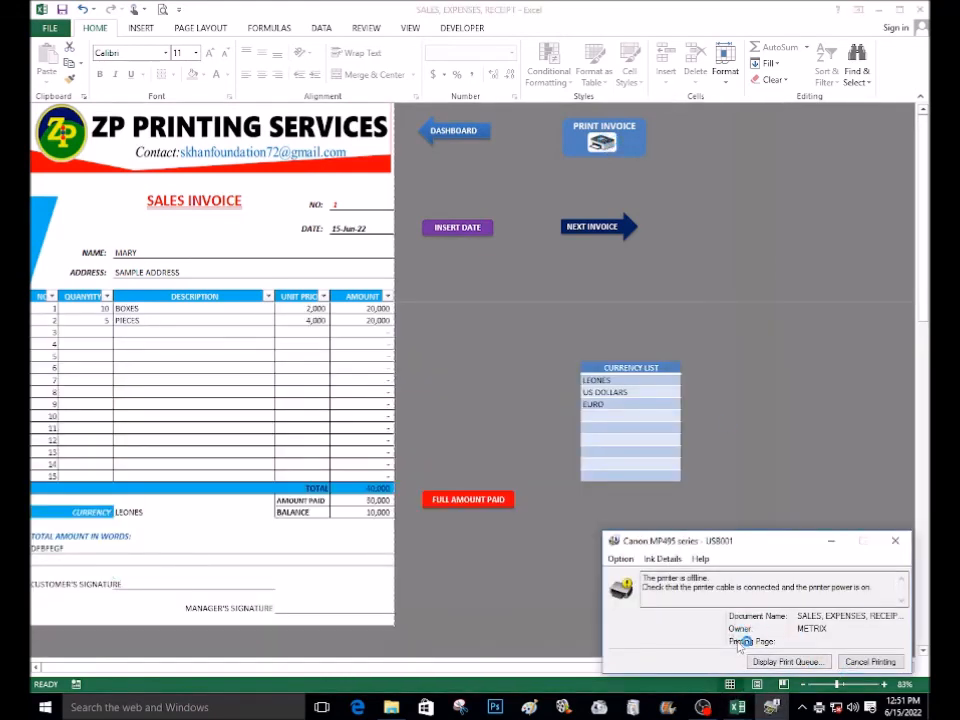
pyautogui.click(896, 542)
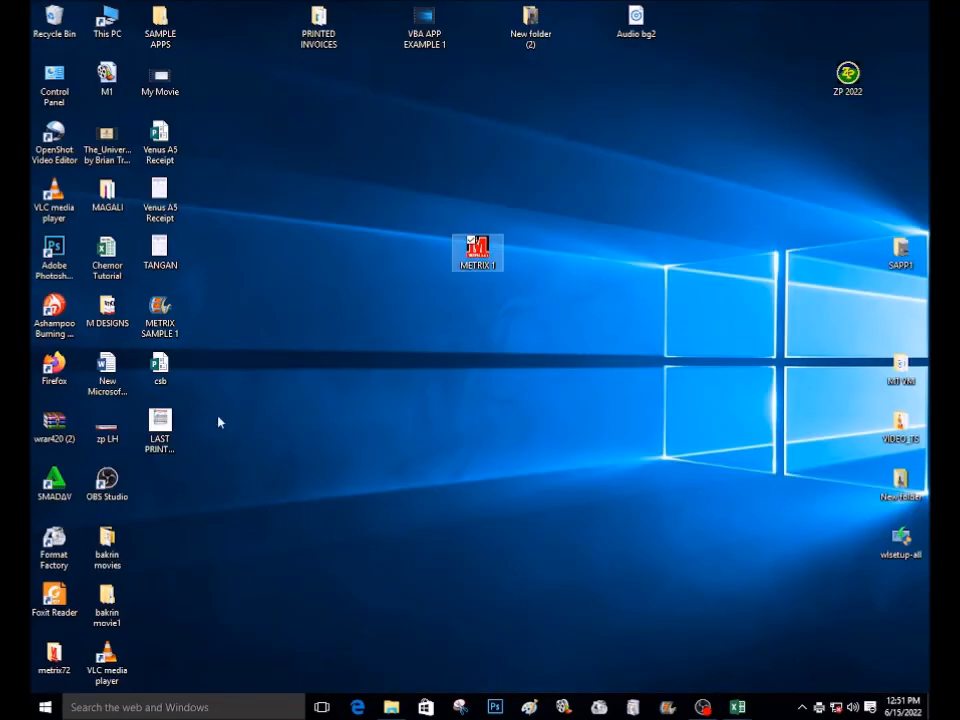
# Open the LAST PRINTED INVOICE PDF from the desktop to check it, then close it
pyautogui.doubleClick(161, 421)
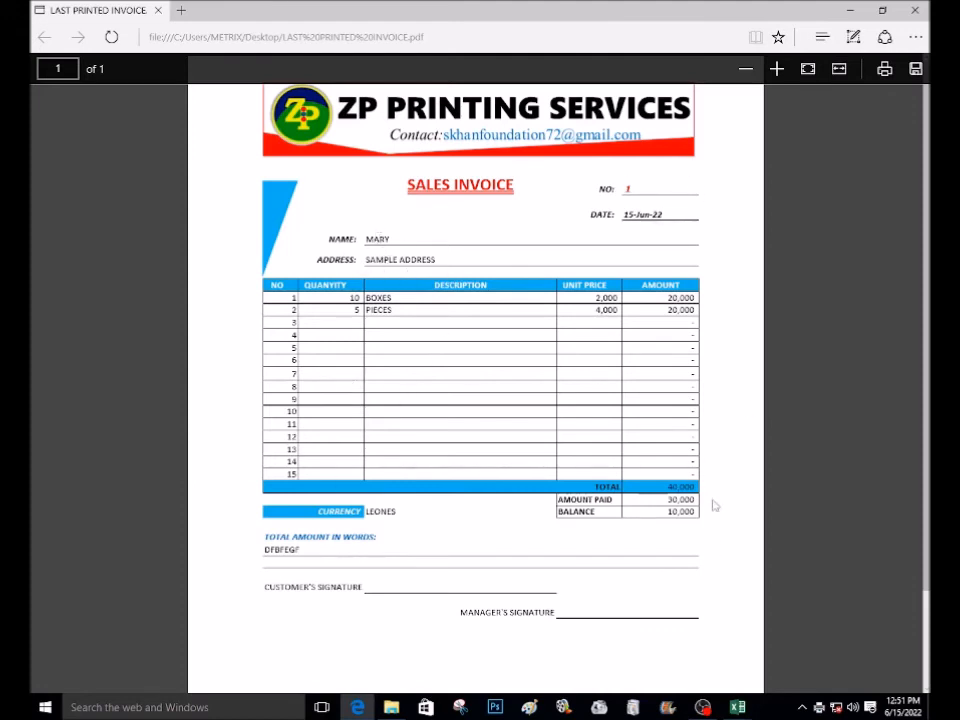
pyautogui.click(914, 10)
# Return to the sales workbook and start the next blank invoice
pyautogui.moveTo(739, 707)
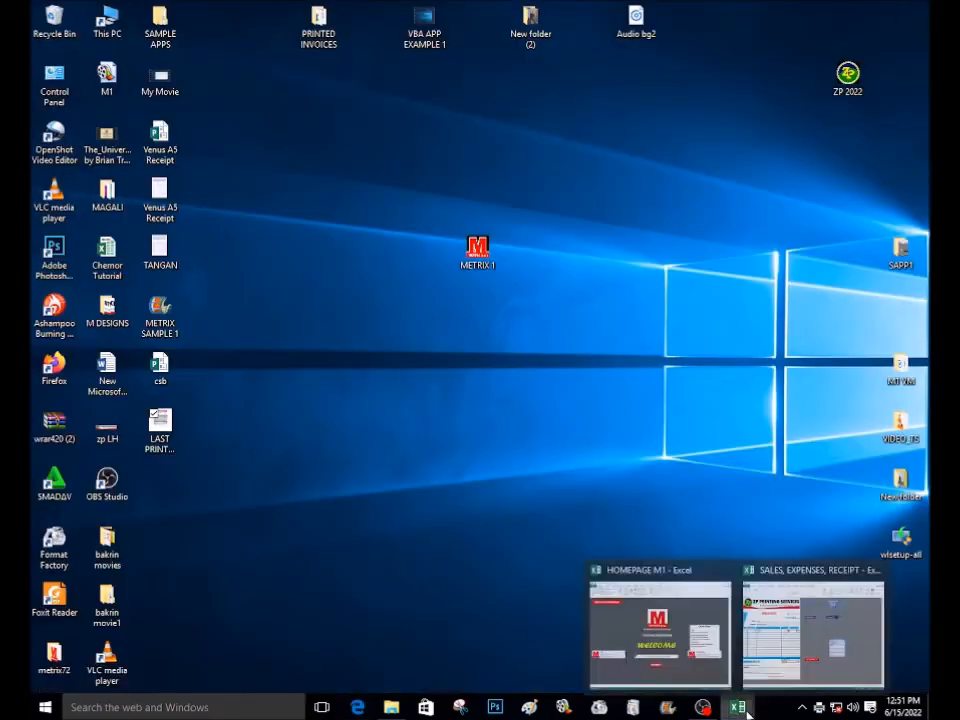
pyautogui.click(790, 651)
pyautogui.click(483, 284)
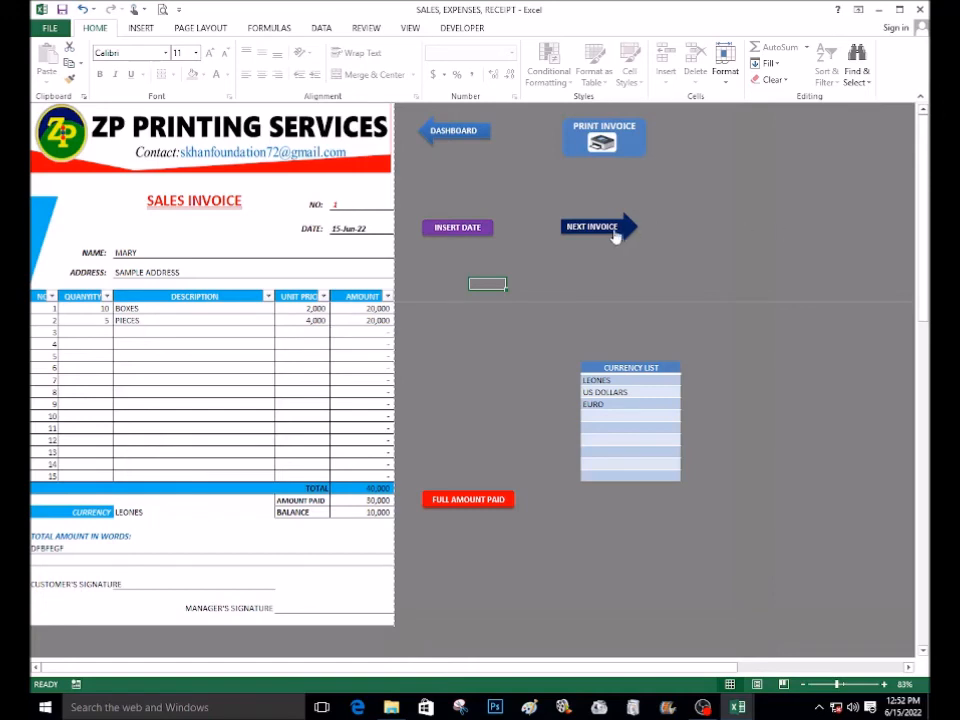
pyautogui.click(596, 227)
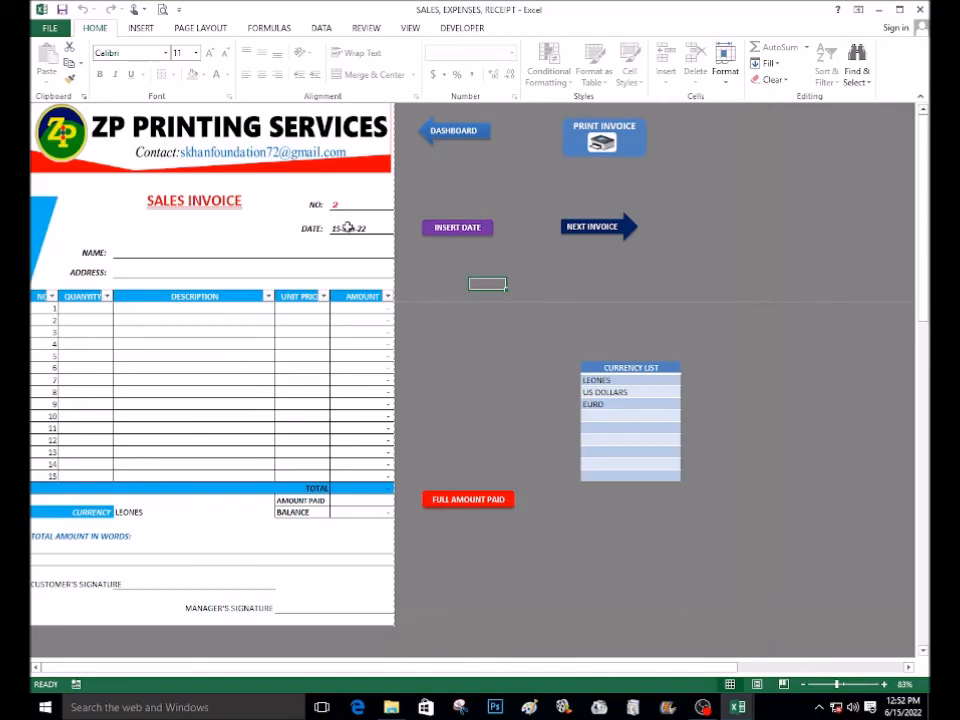
# Open the revenue and expenses summary and try editing the total sales revenue figure
pyautogui.click(440, 129)
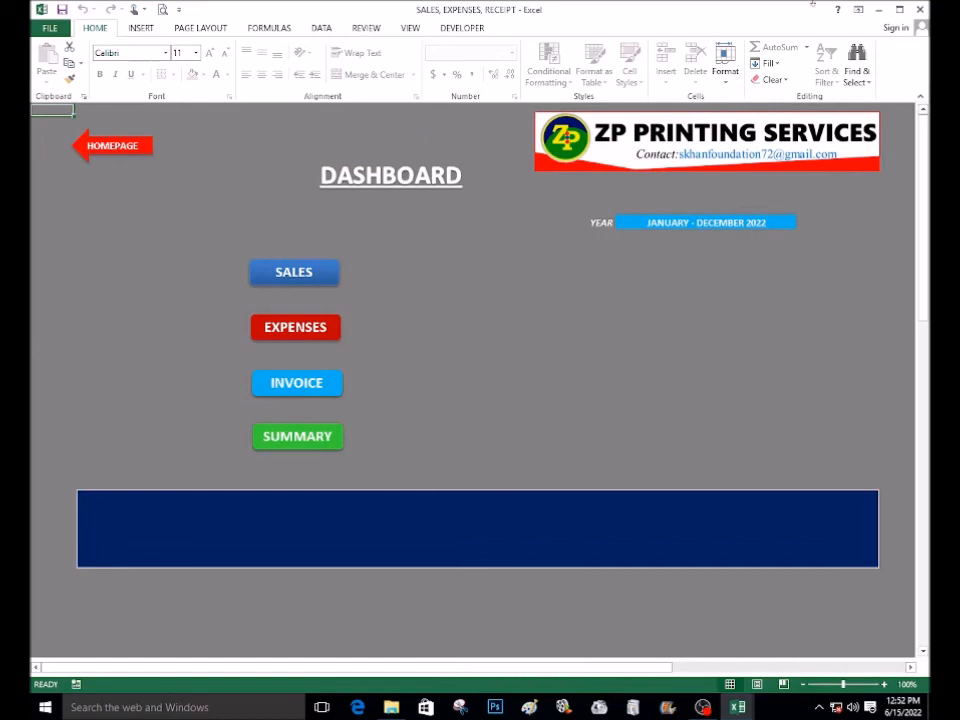
pyautogui.click(291, 441)
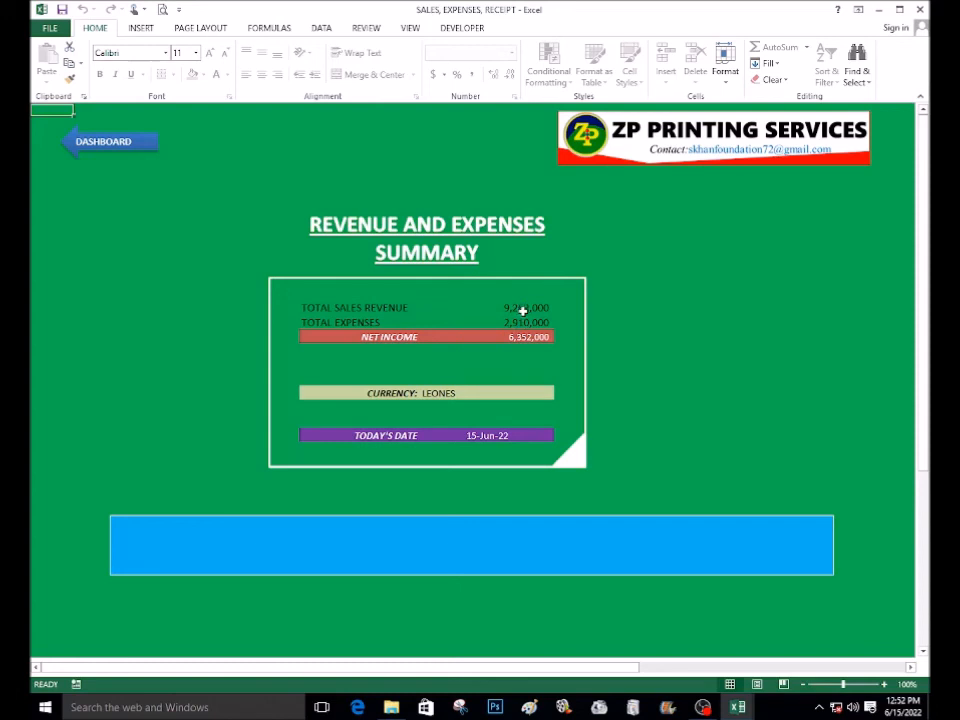
pyautogui.click(526, 308)
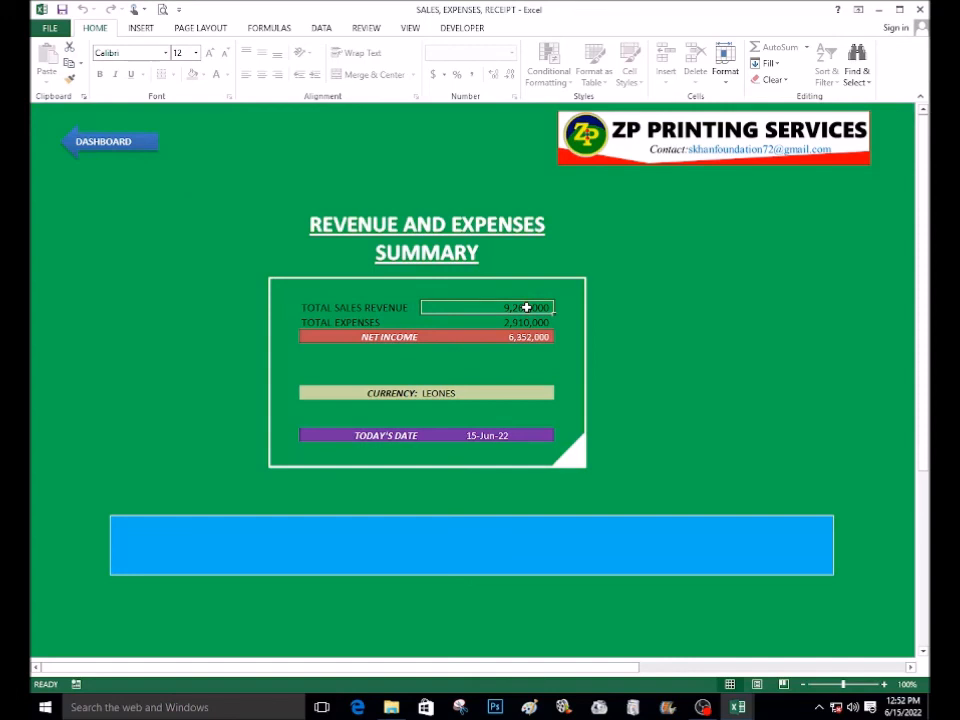
pyautogui.doubleClick(526, 308)
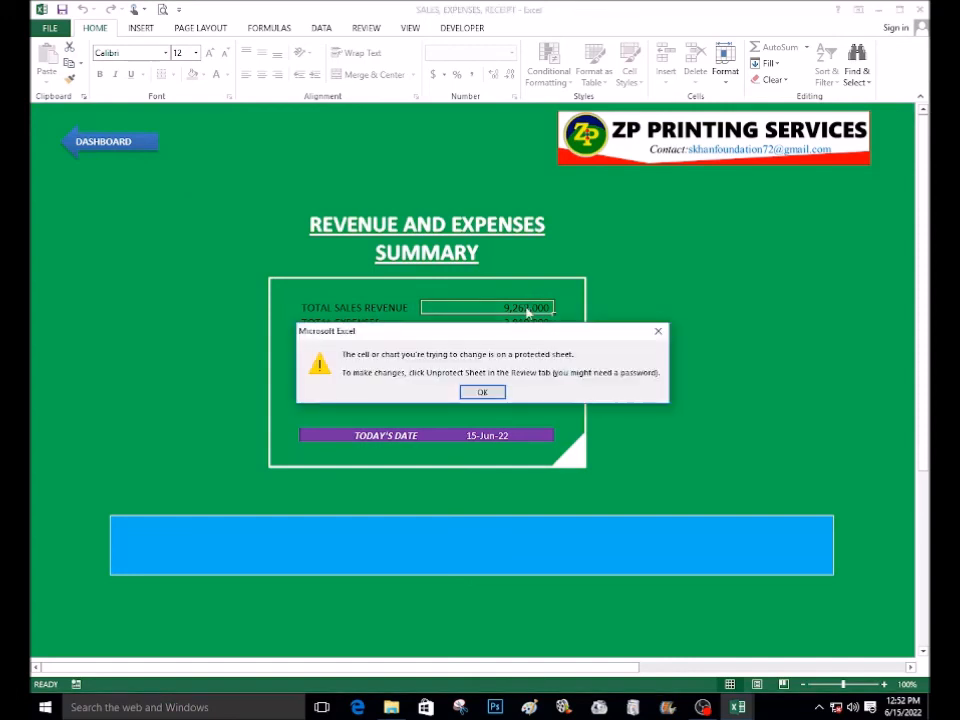
pyautogui.click(484, 393)
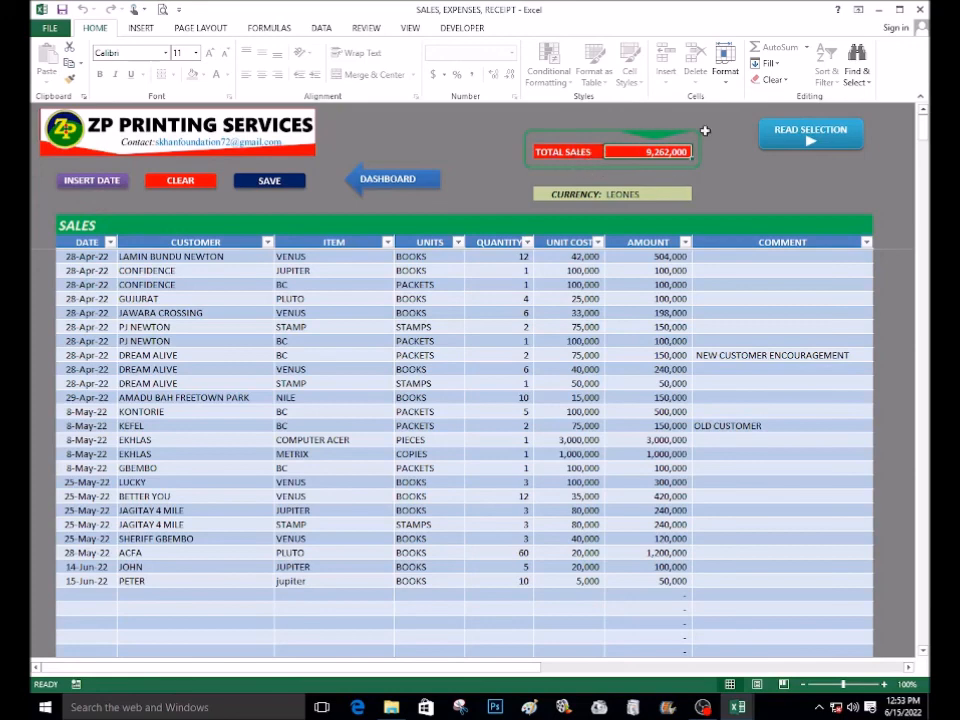
# Return to the revenue and expenses summary to review net income and currency
pyautogui.click(430, 188)
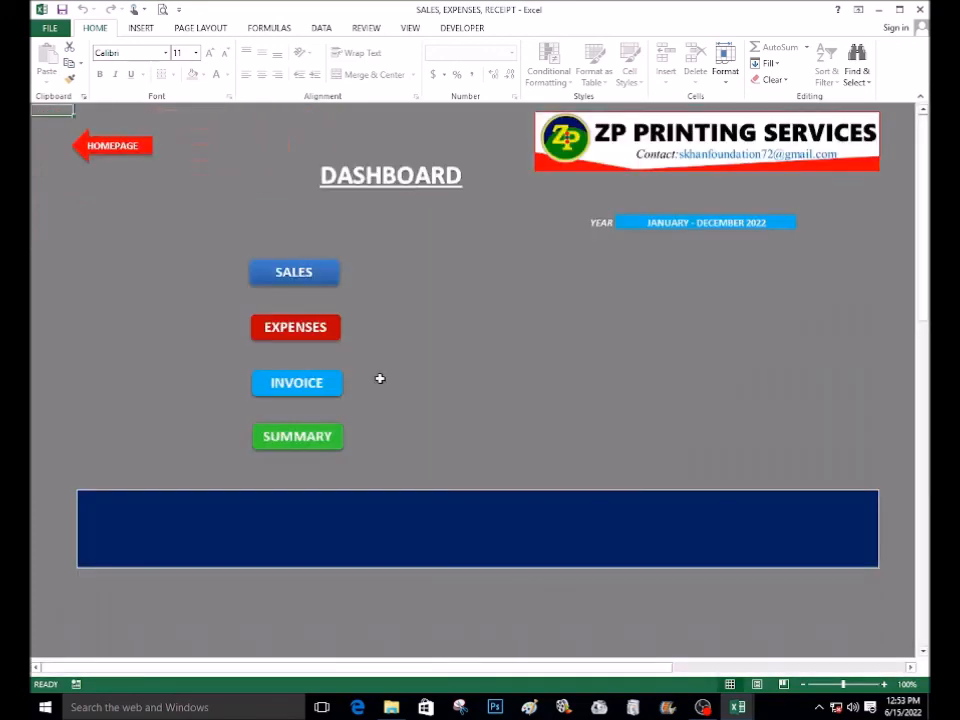
pyautogui.click(288, 440)
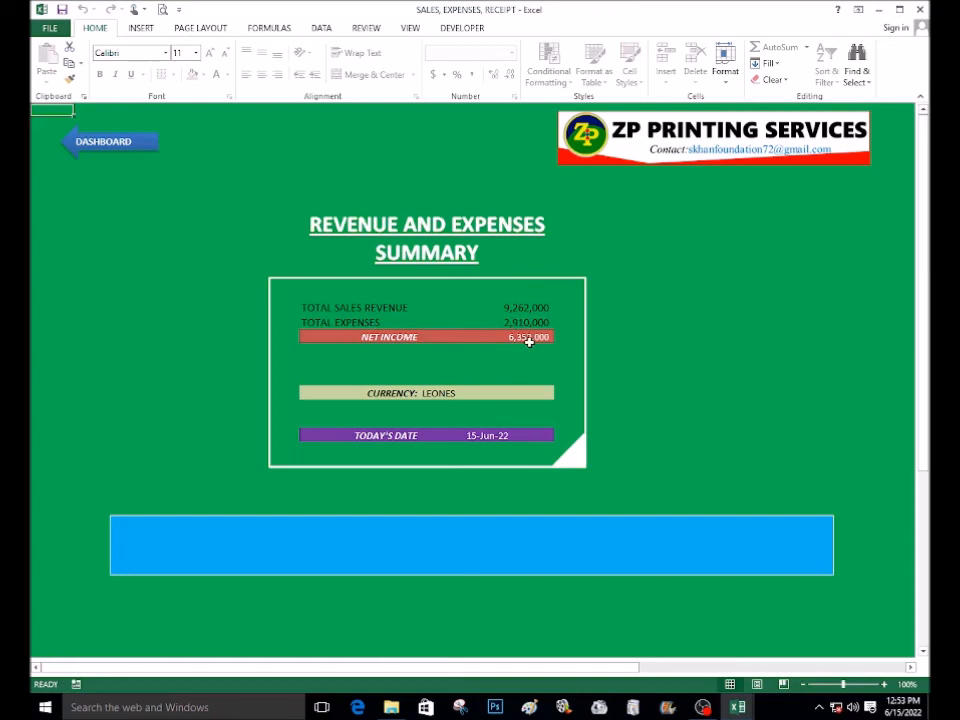
pyautogui.click(482, 393)
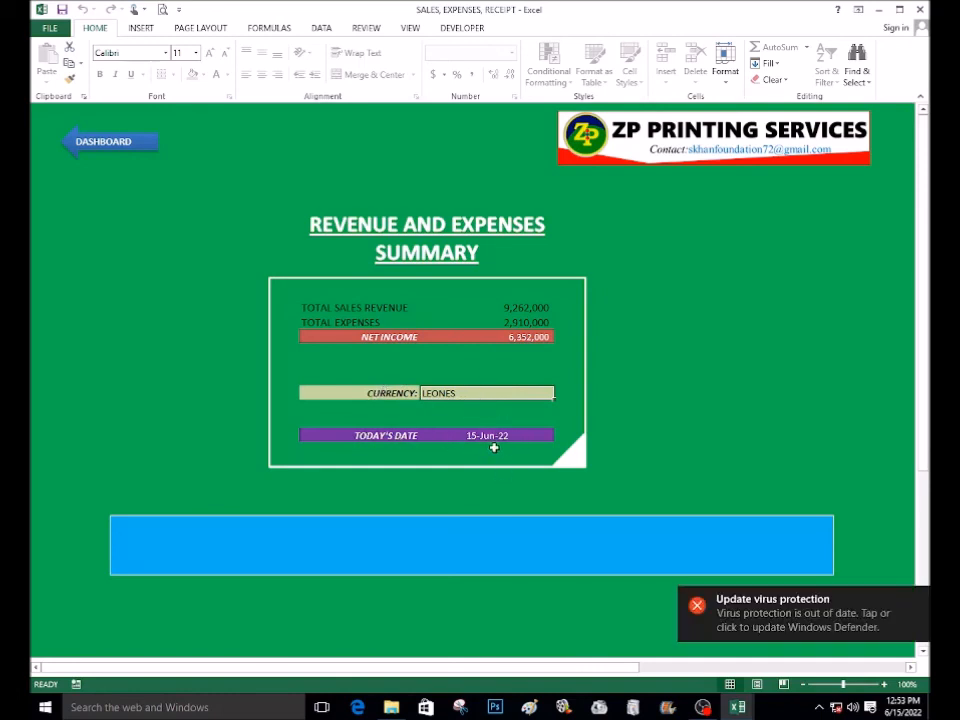
pyautogui.click(918, 601)
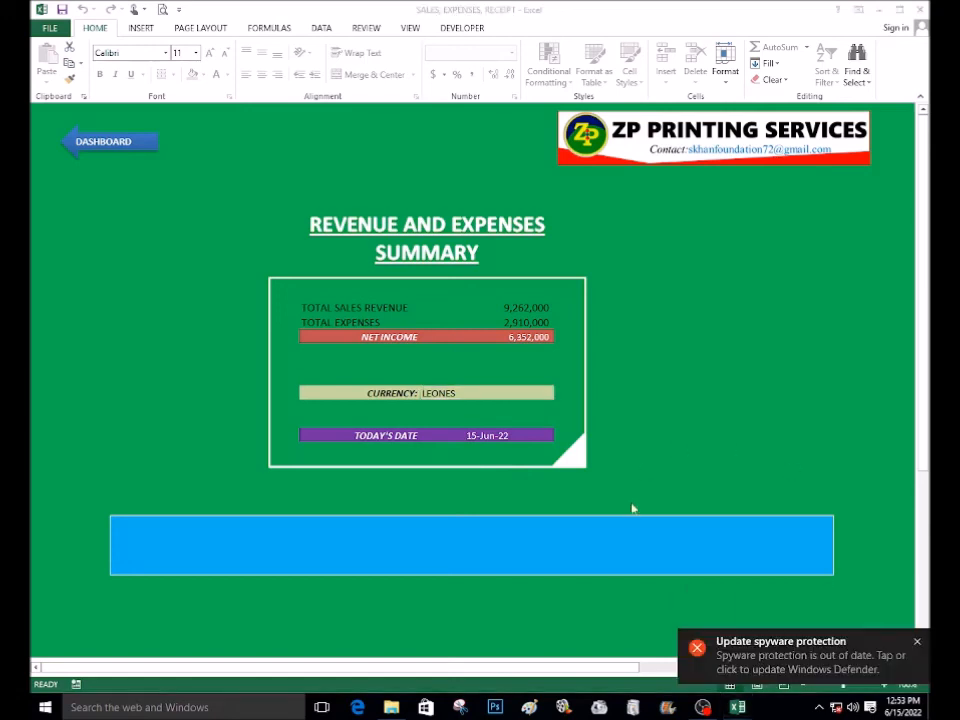
pyautogui.click(917, 641)
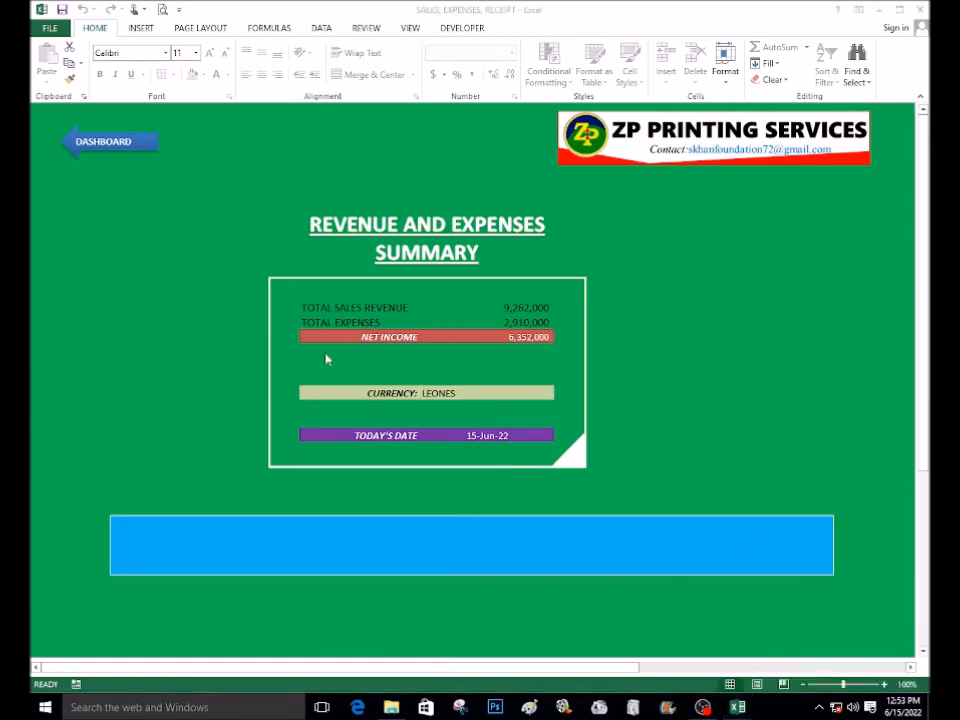
# Go back to the homepage and close the workbooks, saving all changes
pyautogui.click(106, 150)
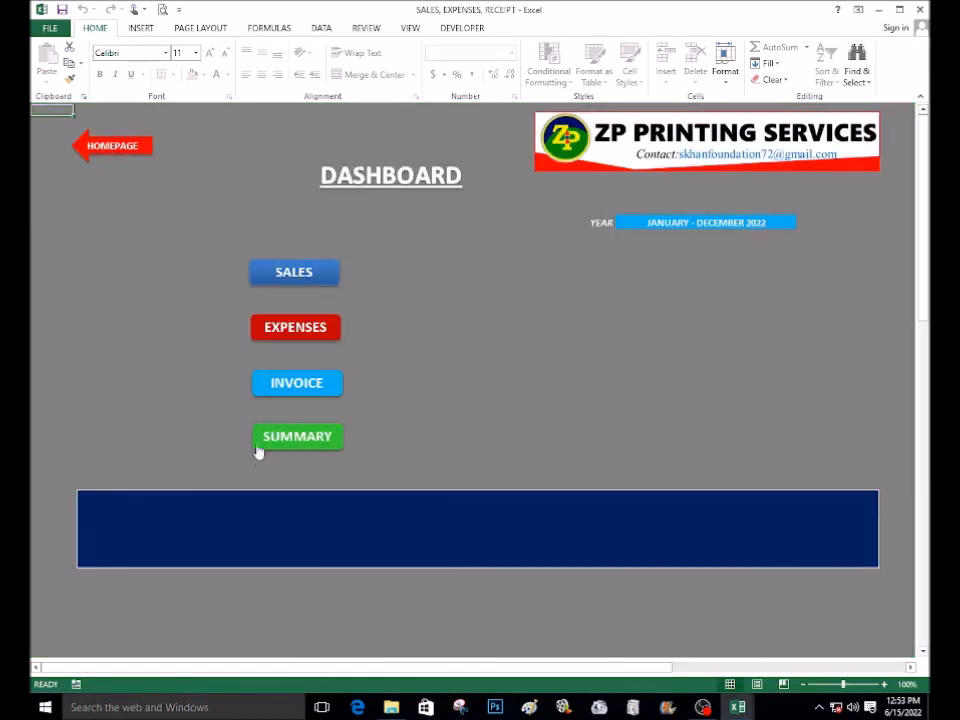
pyautogui.click(127, 152)
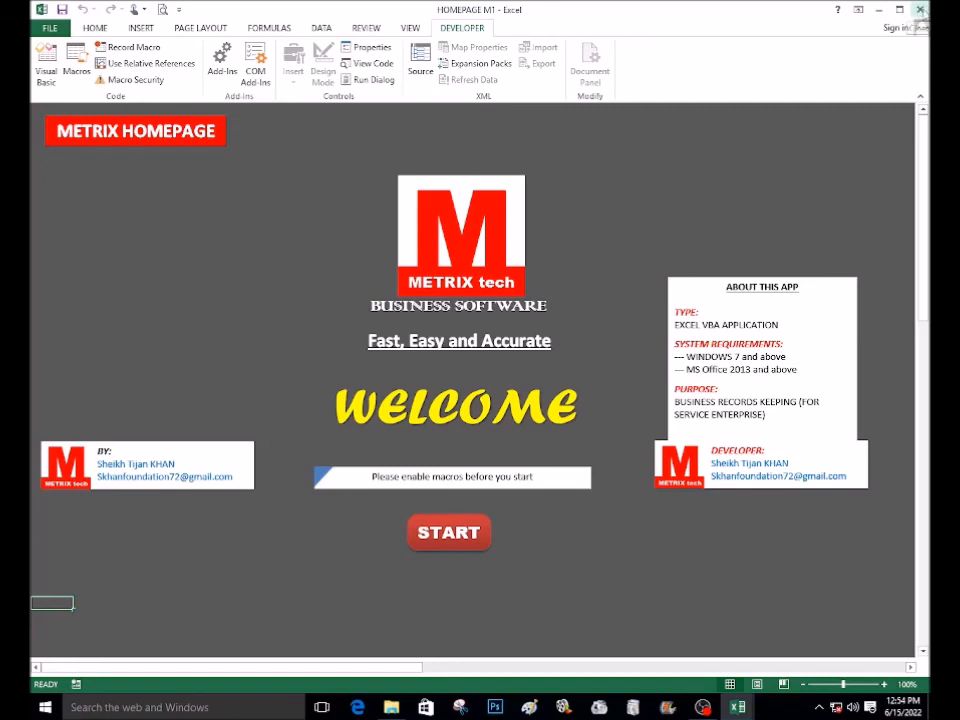
pyautogui.click(920, 10)
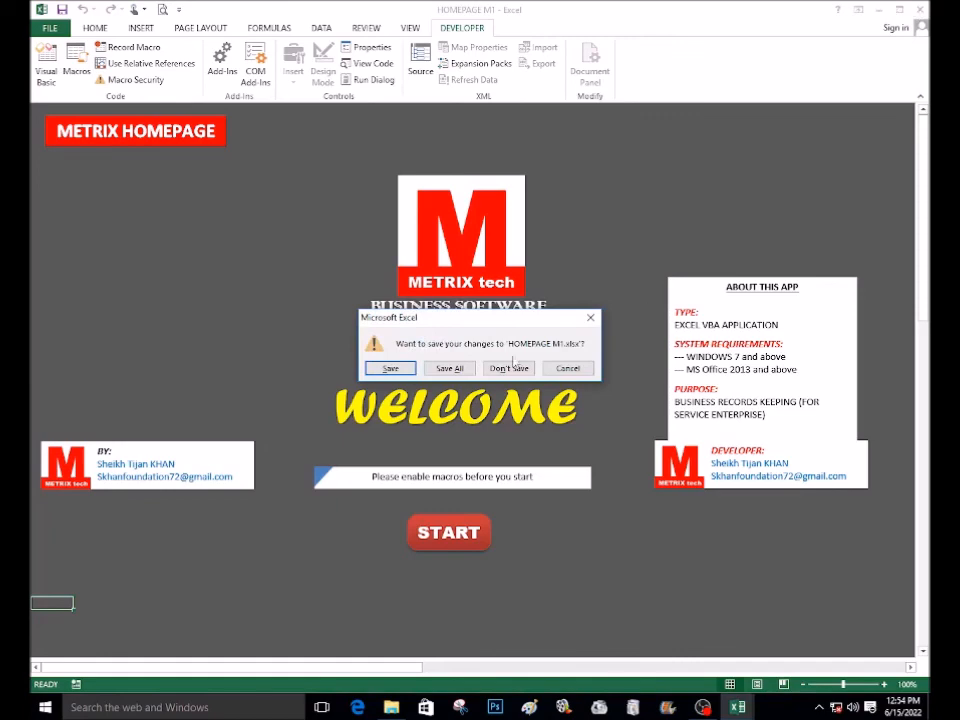
pyautogui.click(458, 370)
pyautogui.click(462, 393)
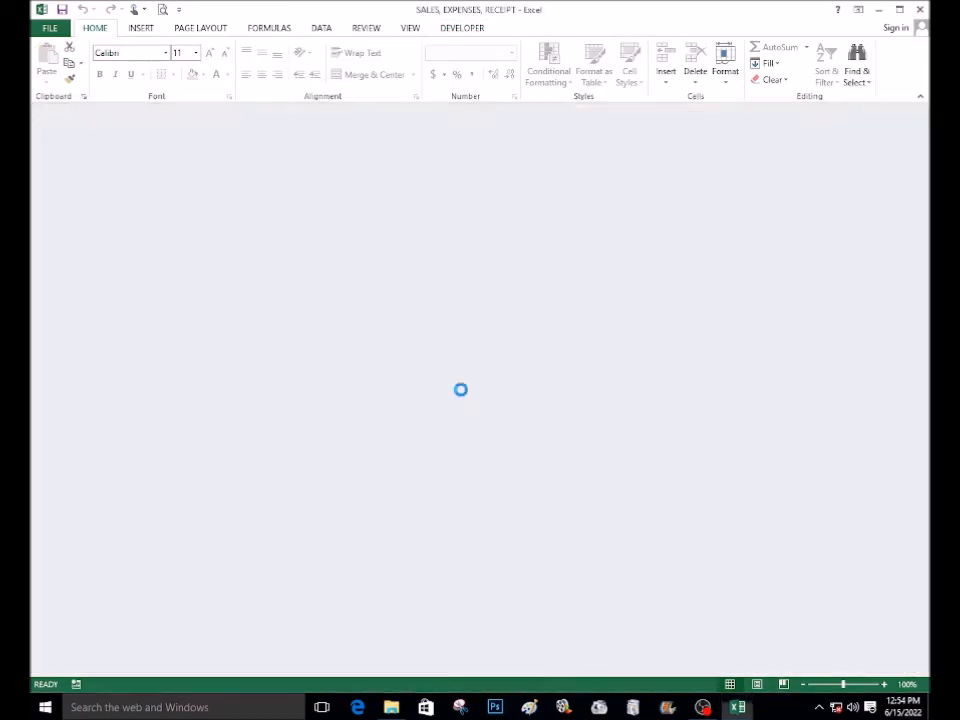